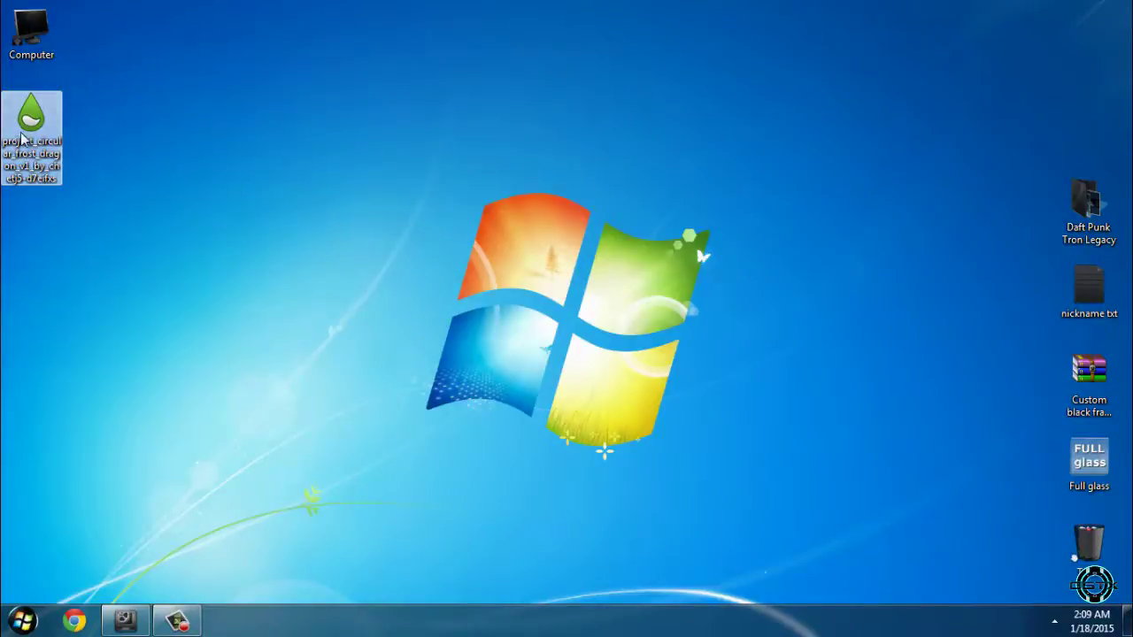
# Install the Project Circular Frost Dragon .rmskin package and unload the Battery Charging skin.
pyautogui.doubleClick(28, 134)
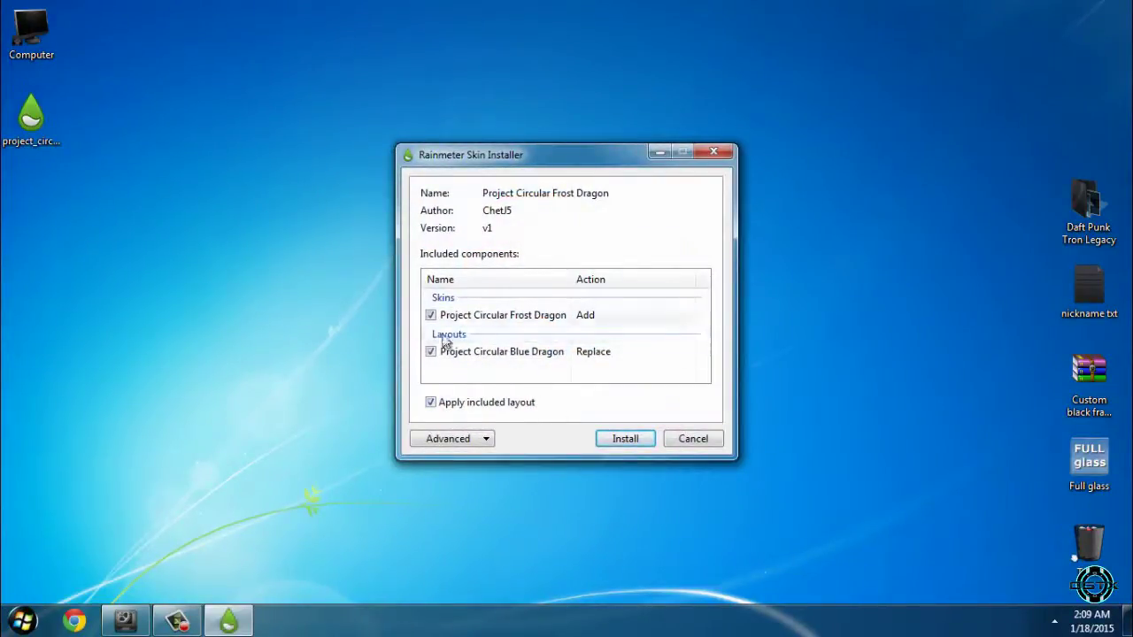
pyautogui.click(617, 438)
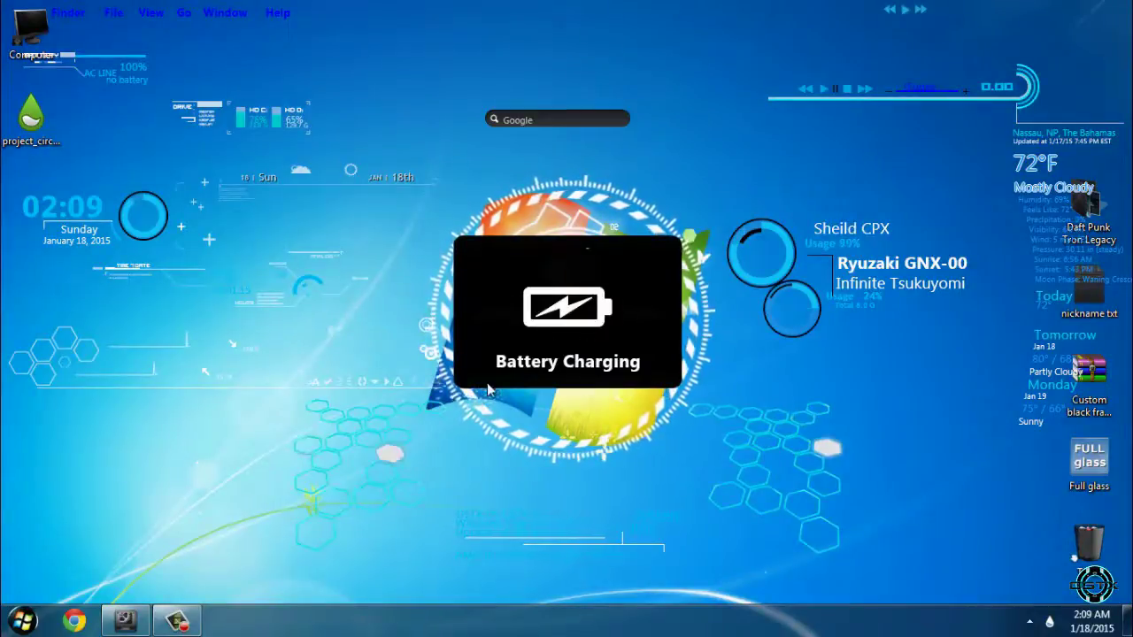
pyautogui.rightClick(514, 317)
pyautogui.click(567, 508)
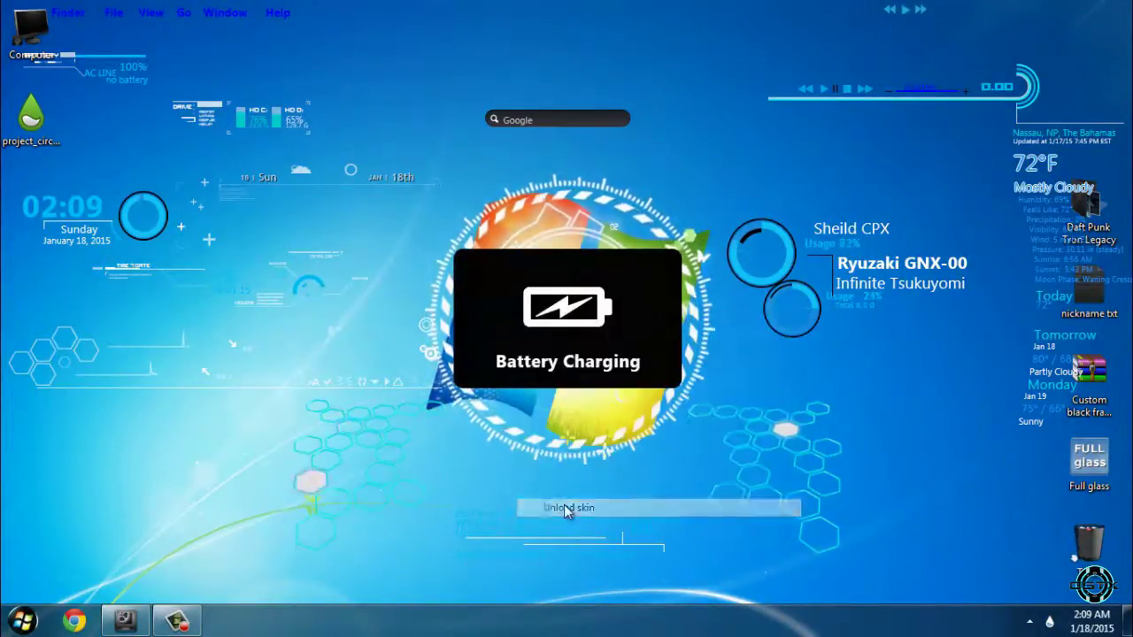
# Bring up and dismiss the desktop context menu, then open the Start menu.
pyautogui.rightClick(649, 277)
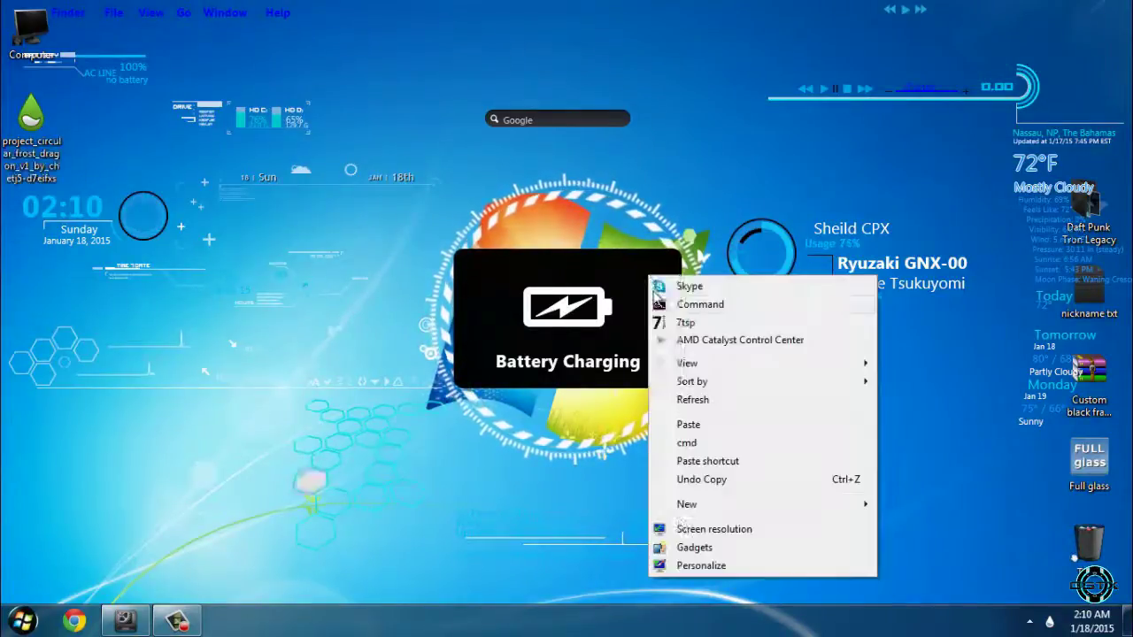
pyautogui.rightClick(645, 75)
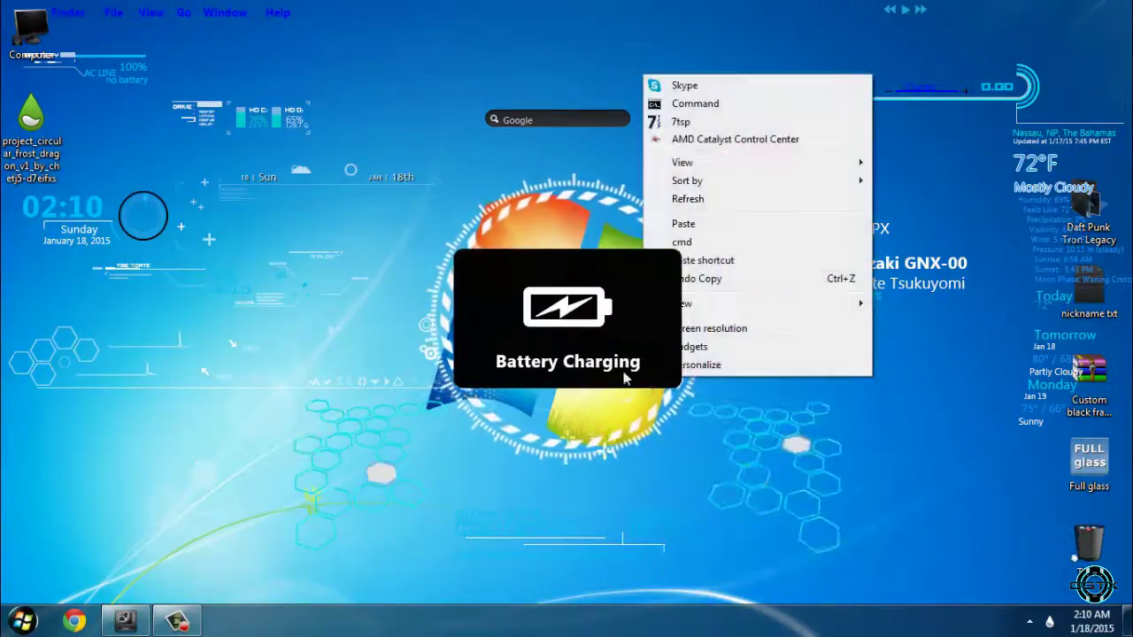
pyautogui.click(524, 151)
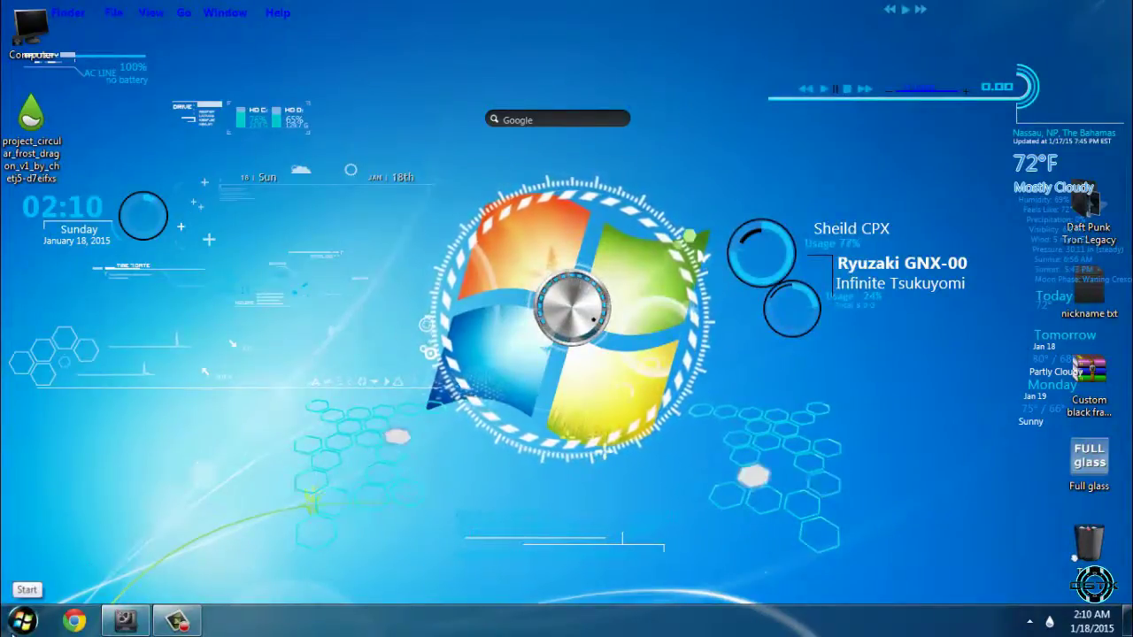
pyautogui.click(24, 619)
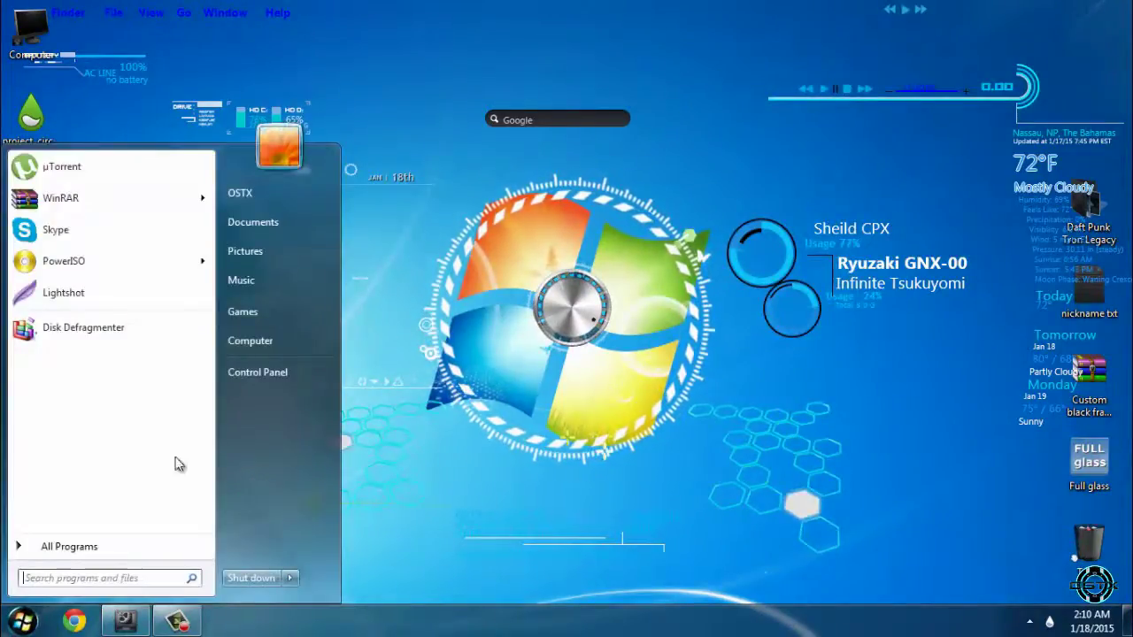
pyautogui.click(277, 225)
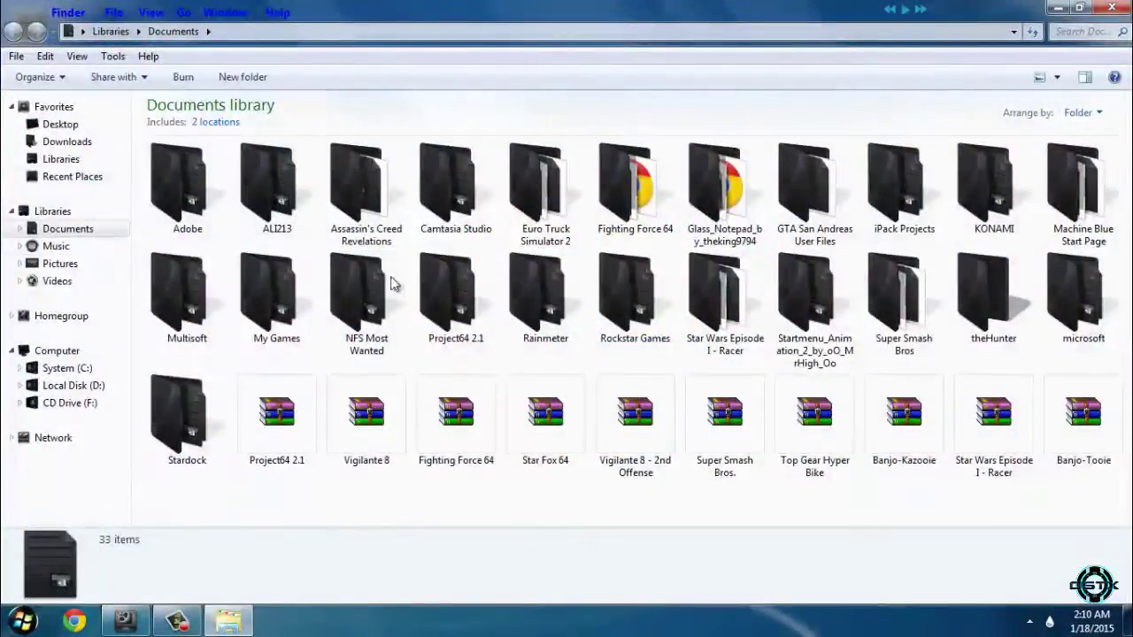
pyautogui.doubleClick(544, 300)
pyautogui.click(171, 203)
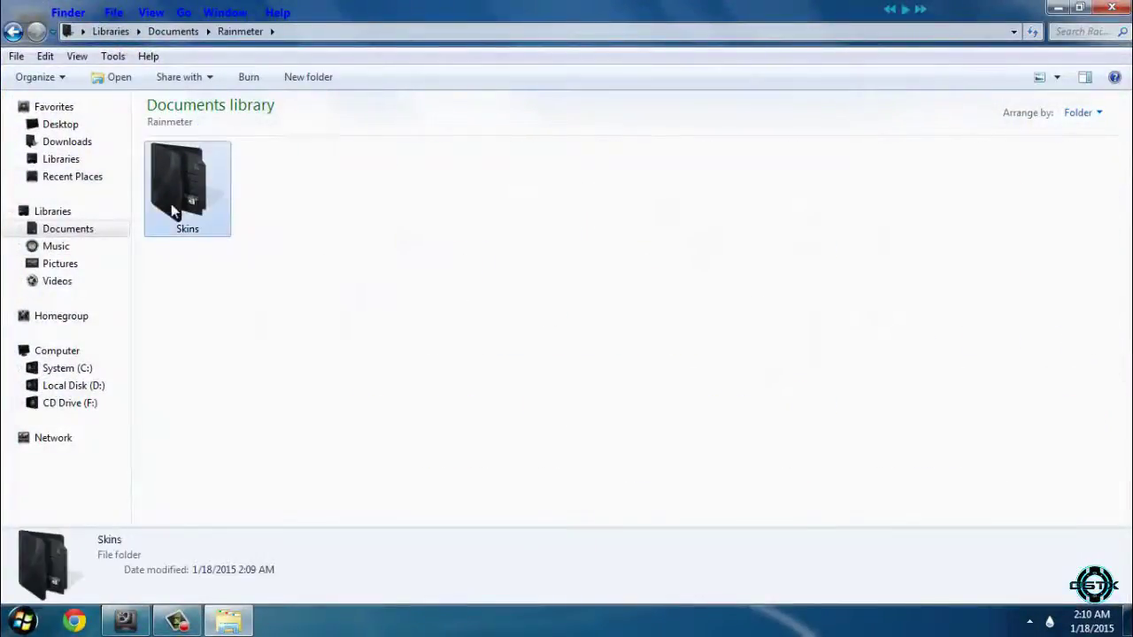
pyautogui.doubleClick(171, 204)
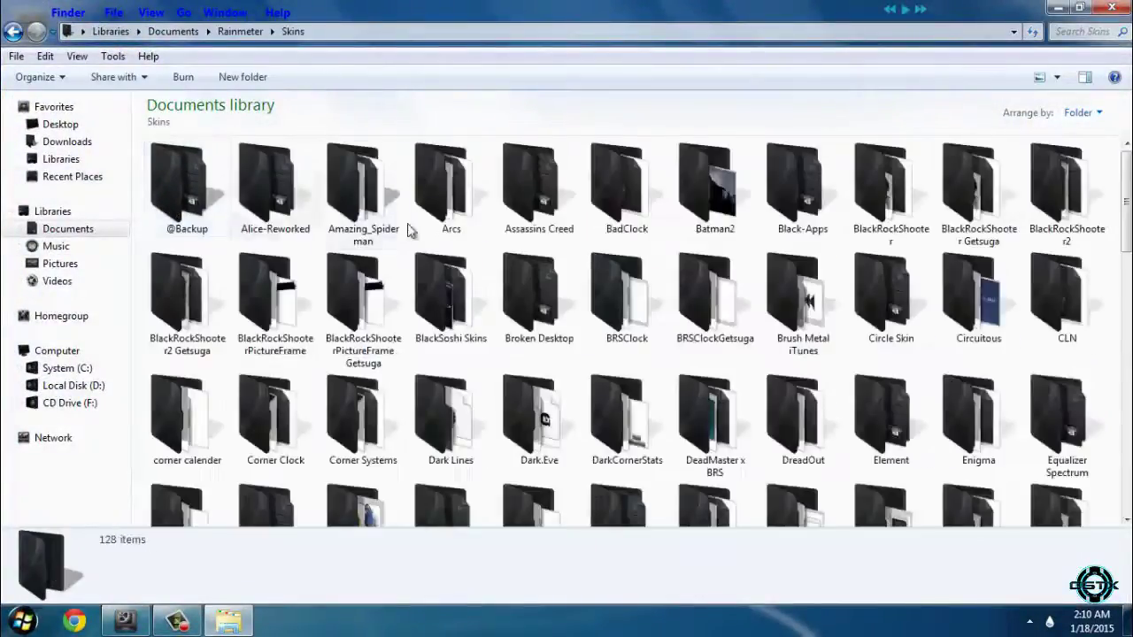
pyautogui.click(542, 315)
pyautogui.press('p')
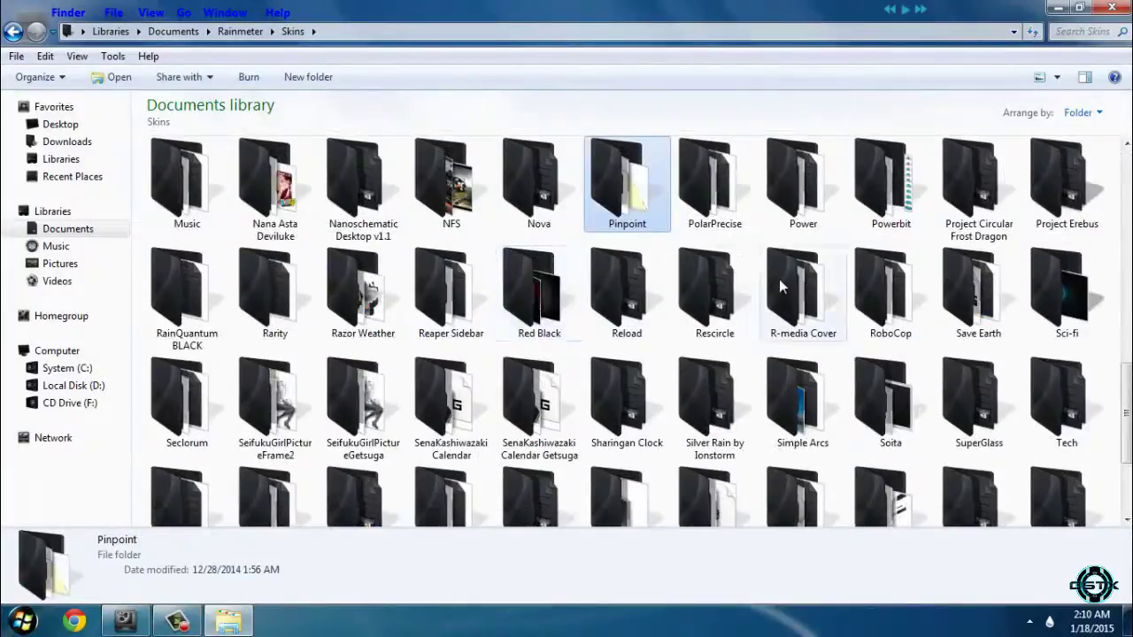
pyautogui.doubleClick(978, 195)
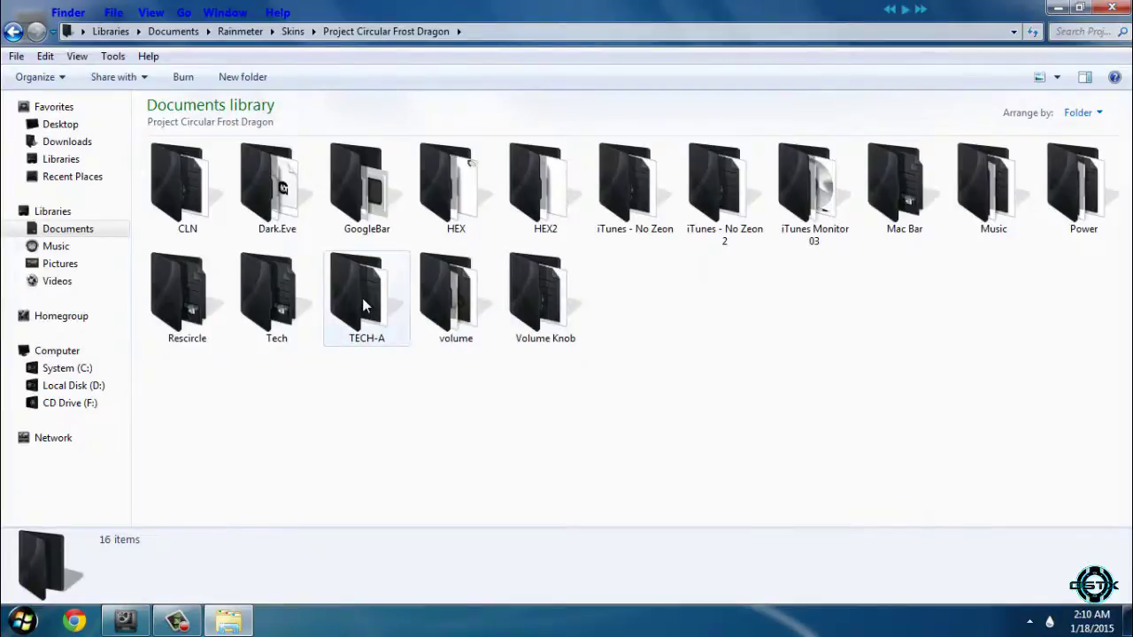
pyautogui.moveTo(363, 304)
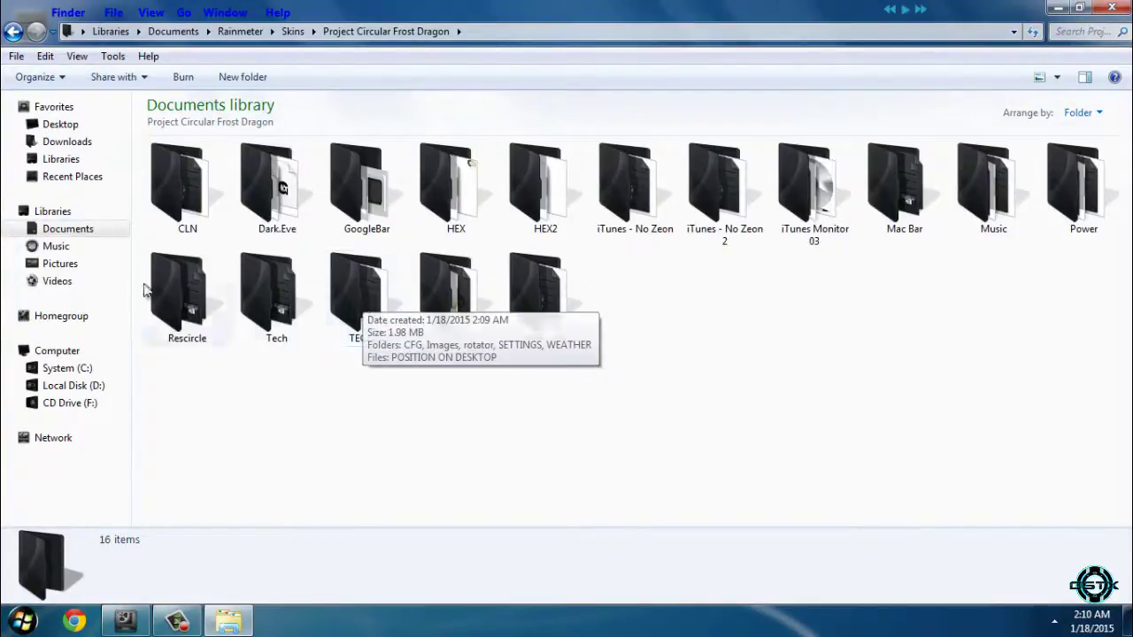
pyautogui.doubleClick(309, 235)
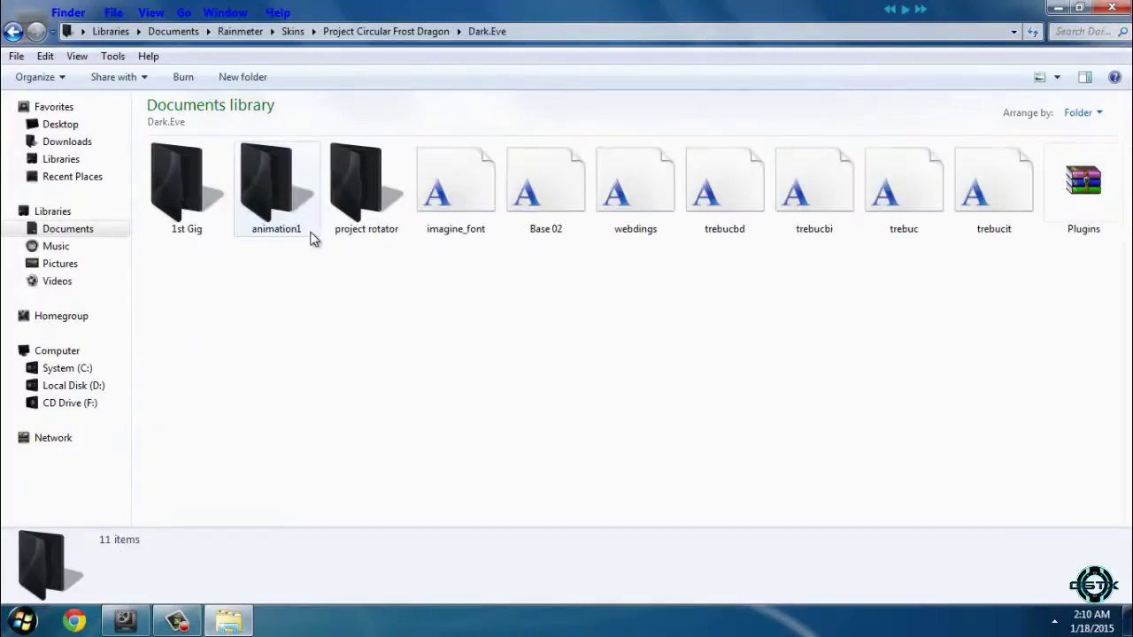
pyautogui.click(12, 31)
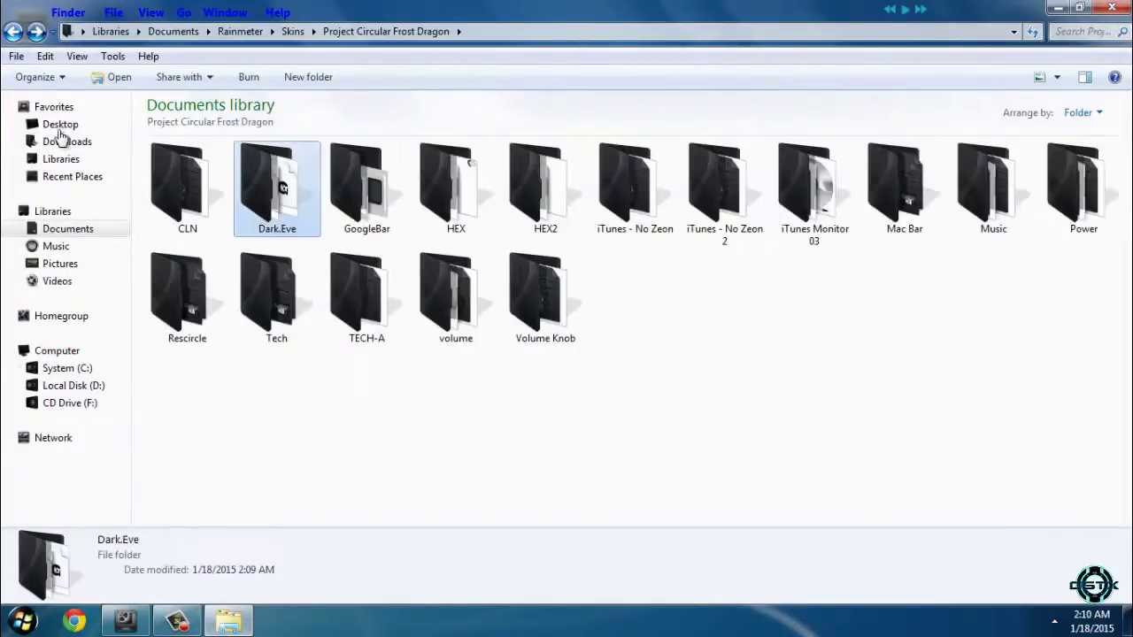
pyautogui.doubleClick(193, 292)
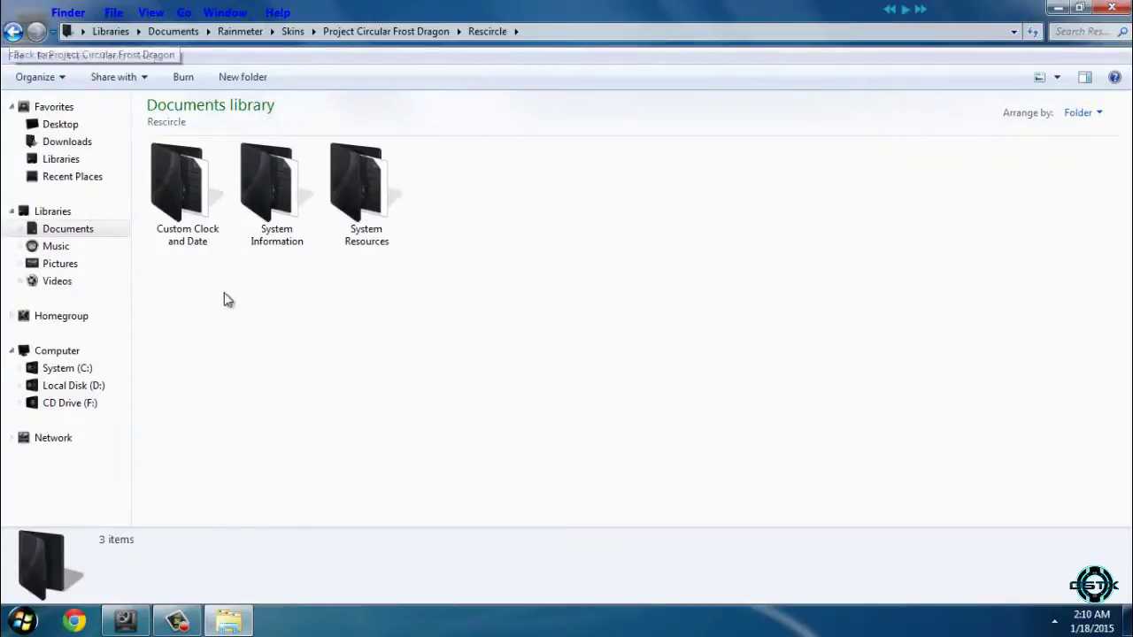
pyautogui.click(13, 31)
pyautogui.doubleClick(282, 301)
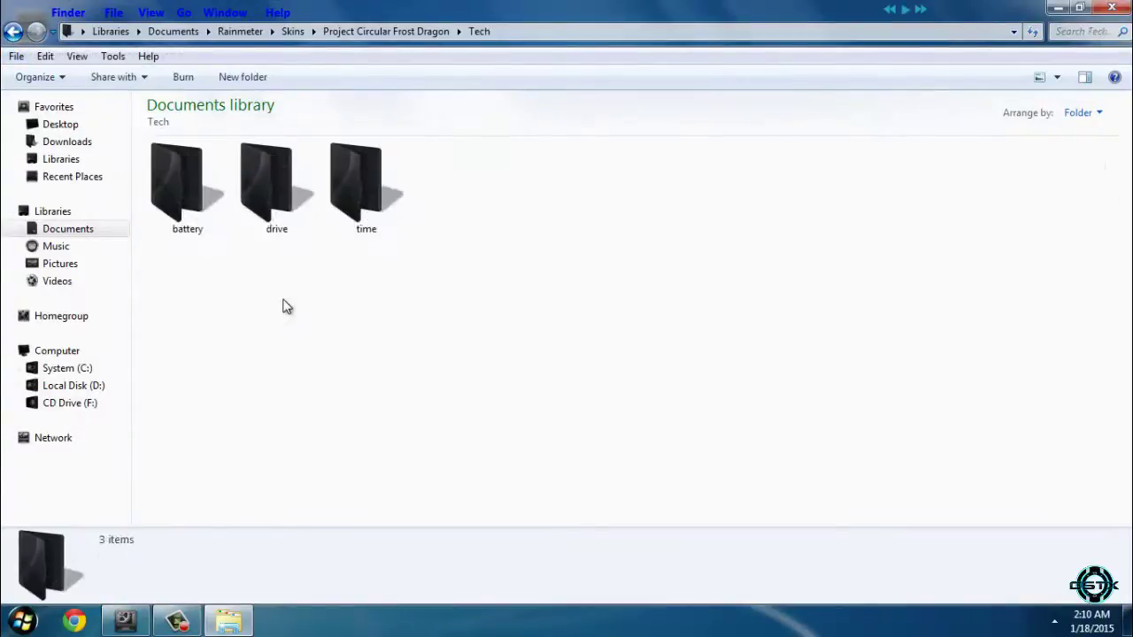
pyautogui.click(12, 32)
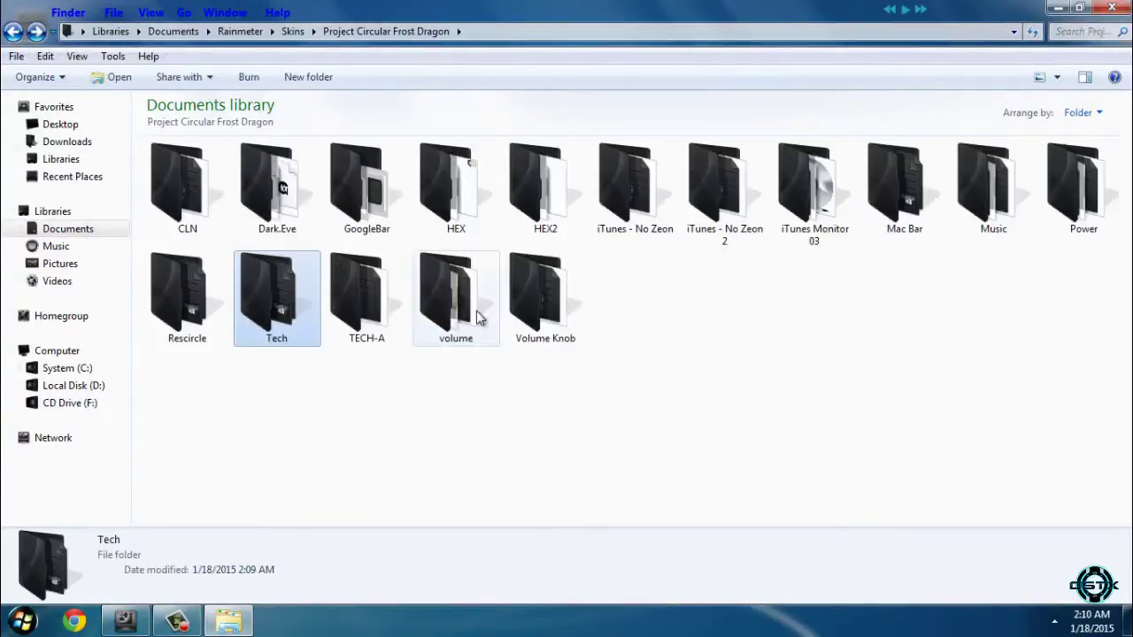
pyautogui.click(1107, 8)
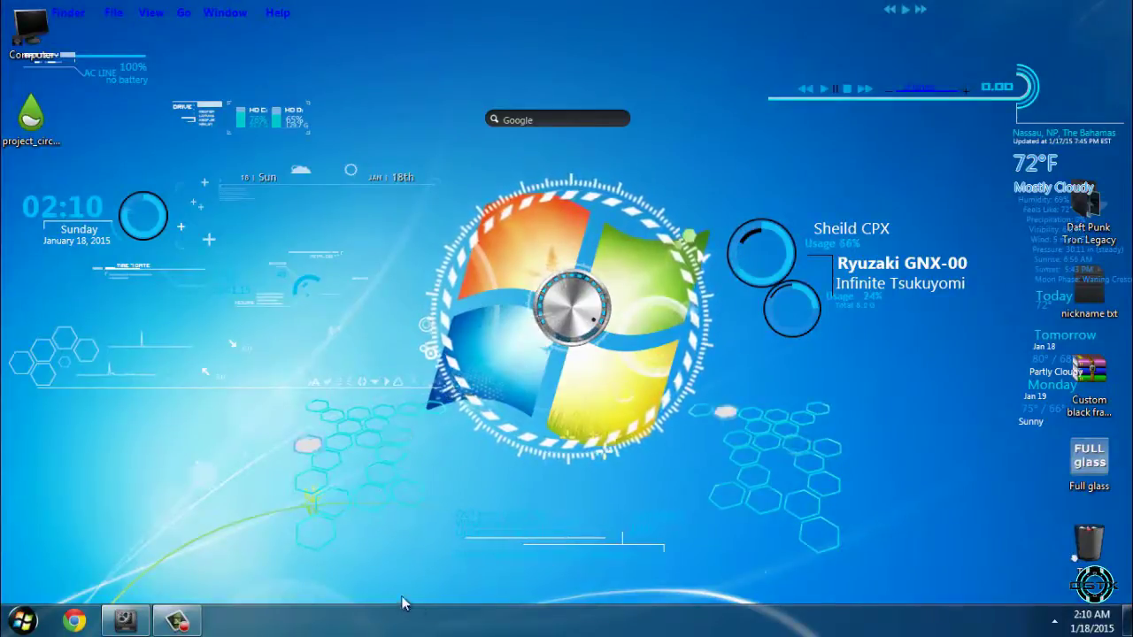
# Open Personalization maximised and scroll down the Installed Themes list.
pyautogui.rightClick(430, 318)
pyautogui.click(425, 586)
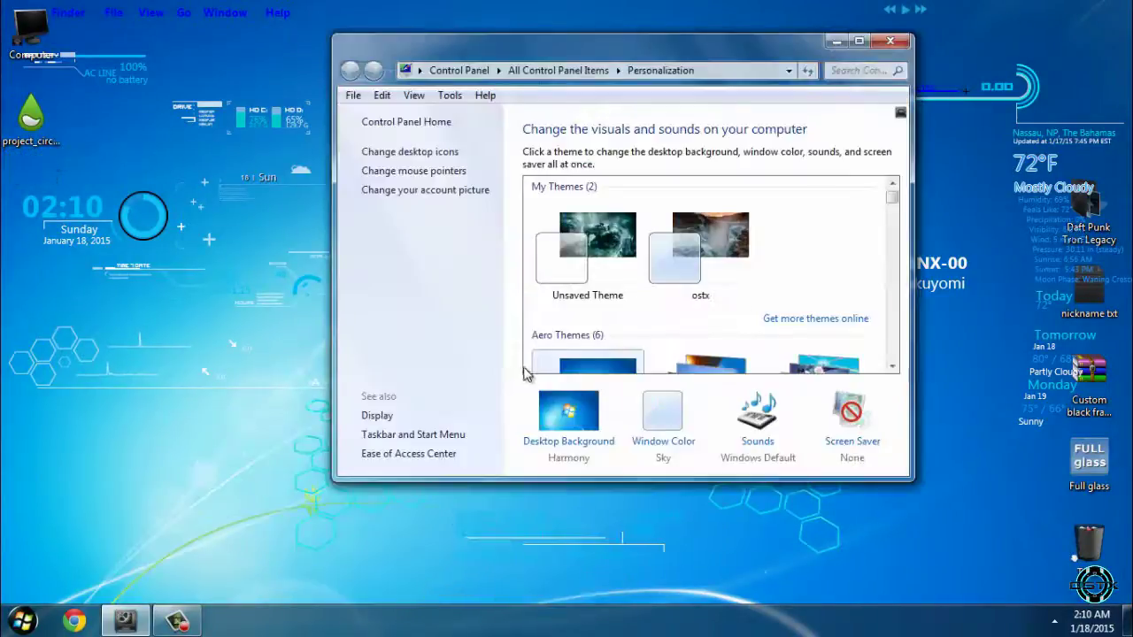
pyautogui.click(858, 43)
pyautogui.scroll(-1, 672, 352)
pyautogui.scroll(-1, 673, 352)
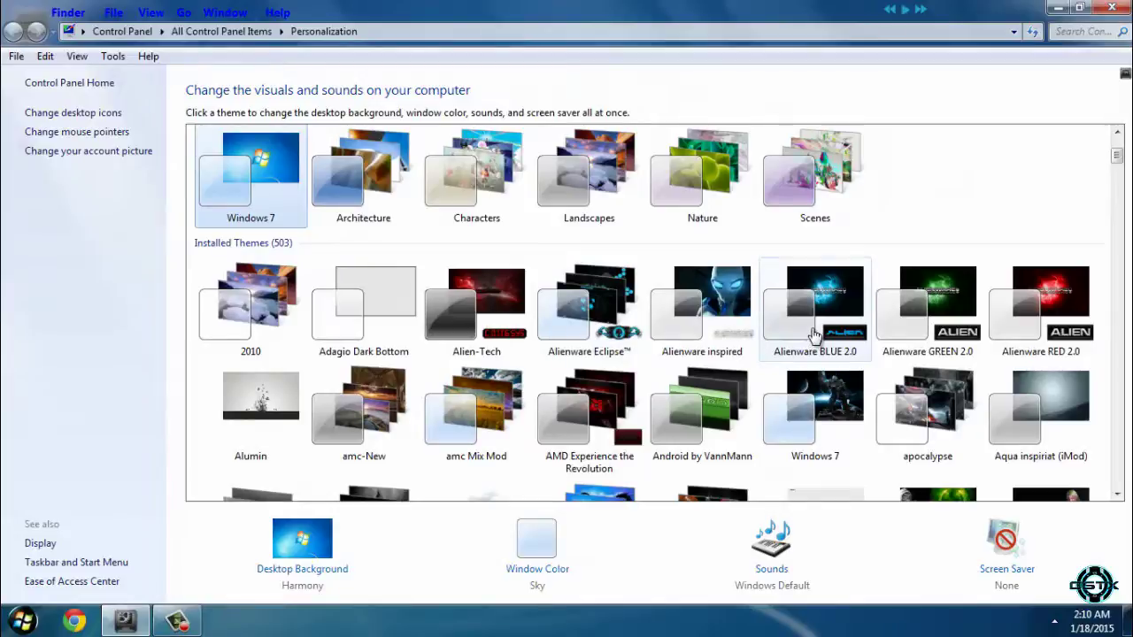
# Apply the Alienware BLUE 2.0 theme and preview it on the desktop.
pyautogui.click(812, 325)
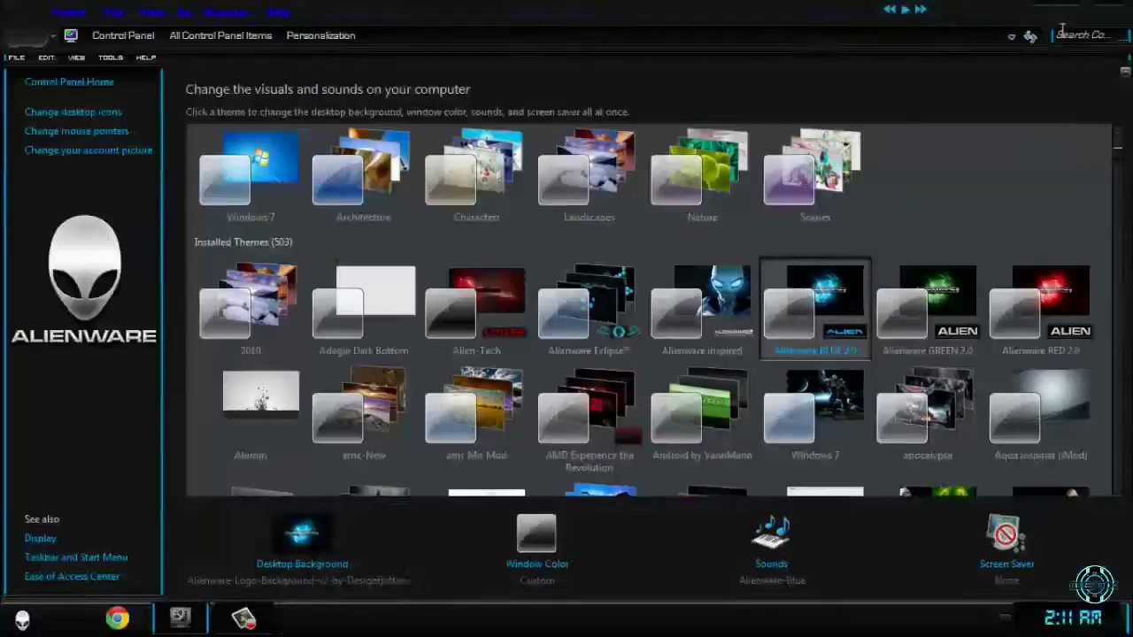
pyautogui.click(1049, 11)
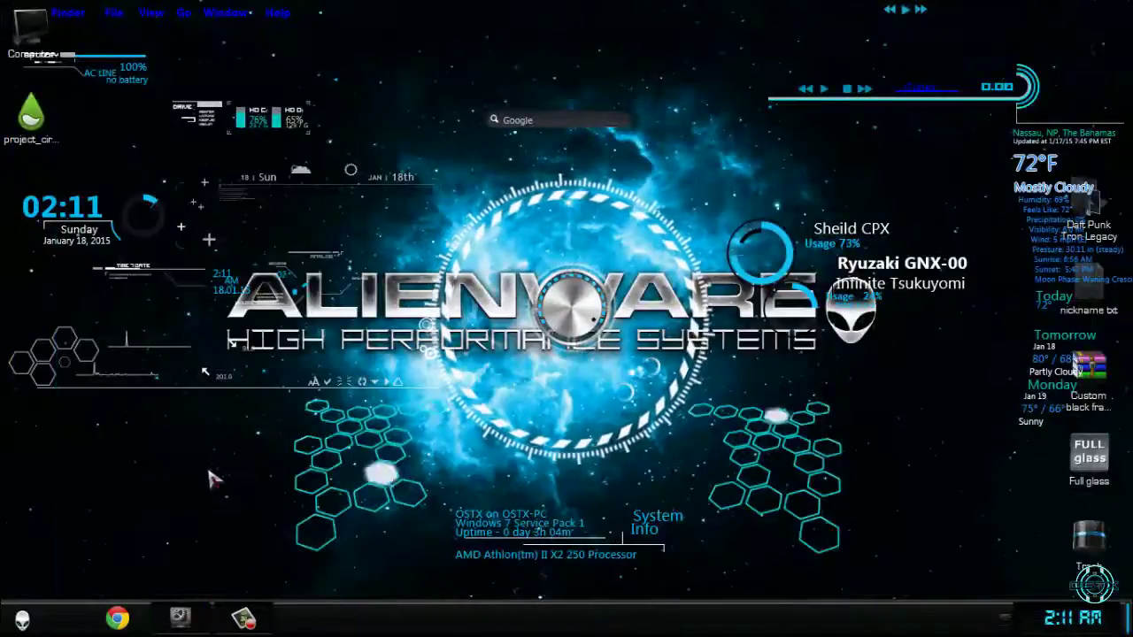
pyautogui.click(244, 618)
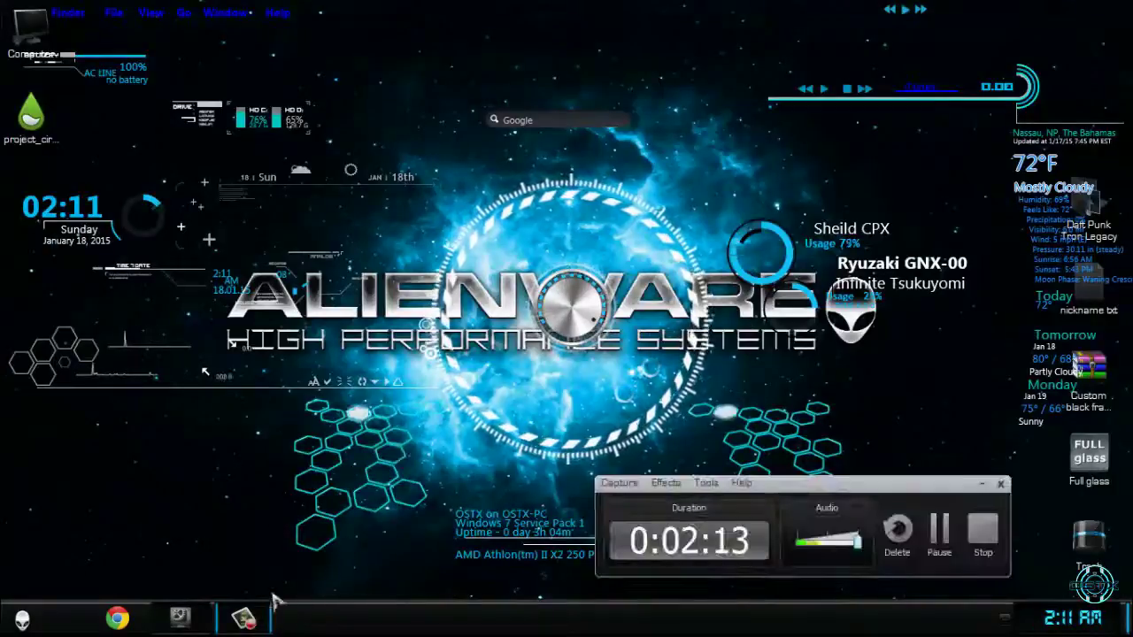
pyautogui.click(251, 617)
pyautogui.click(202, 625)
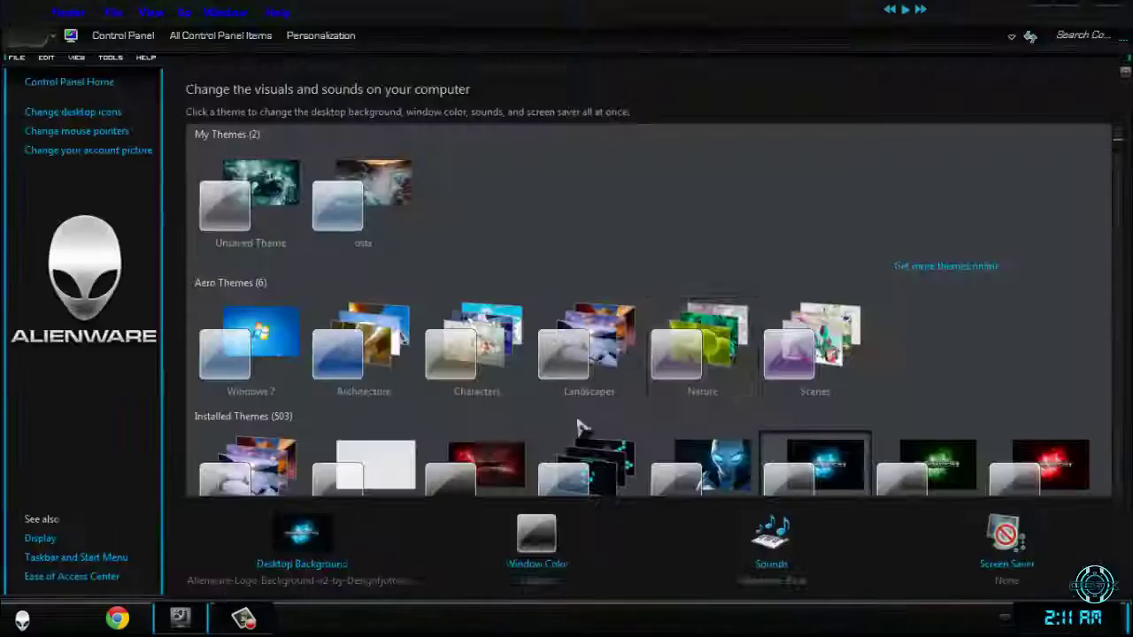
# Scroll further through the installed themes gallery.
pyautogui.scroll(-5, 733, 359)
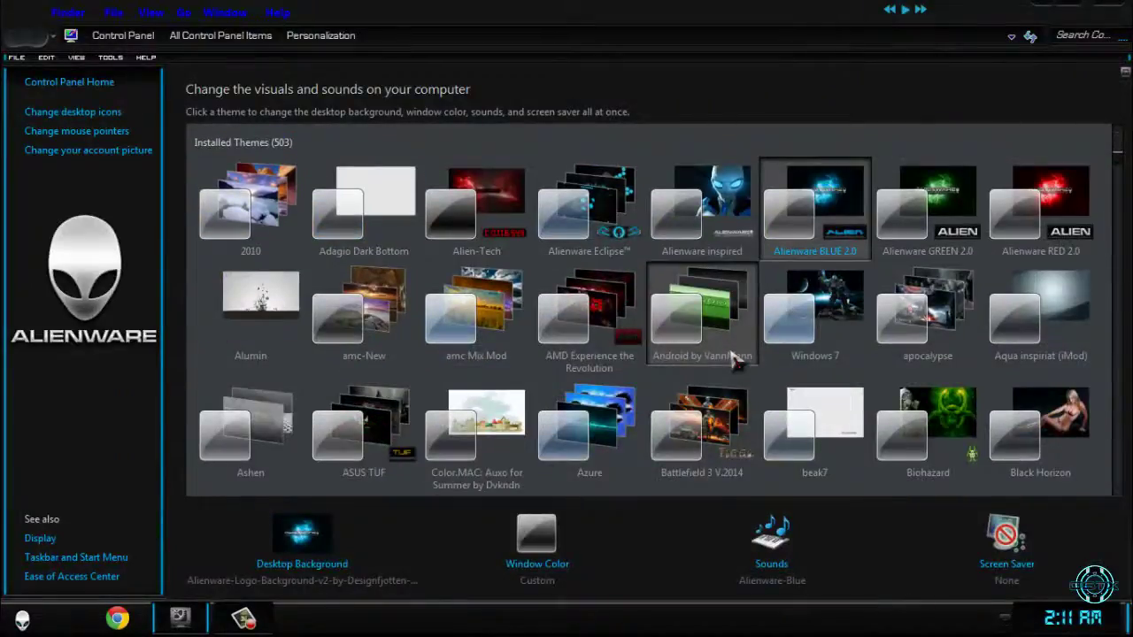
pyautogui.scroll(-2, 732, 359)
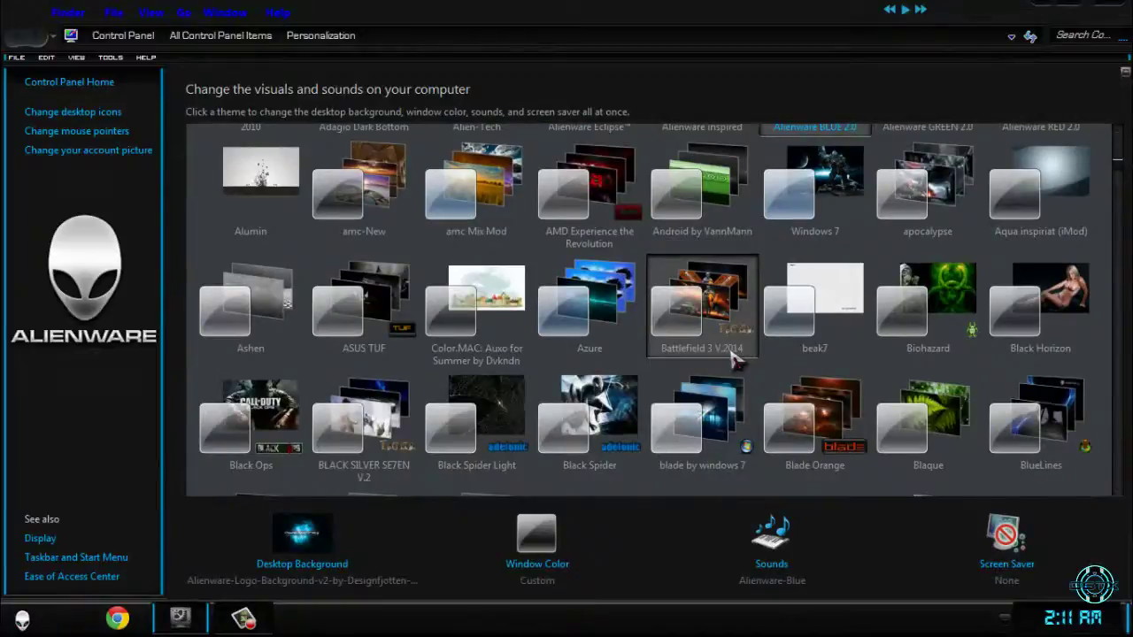
pyautogui.scroll(-2, 732, 359)
pyautogui.scroll(-5, 732, 358)
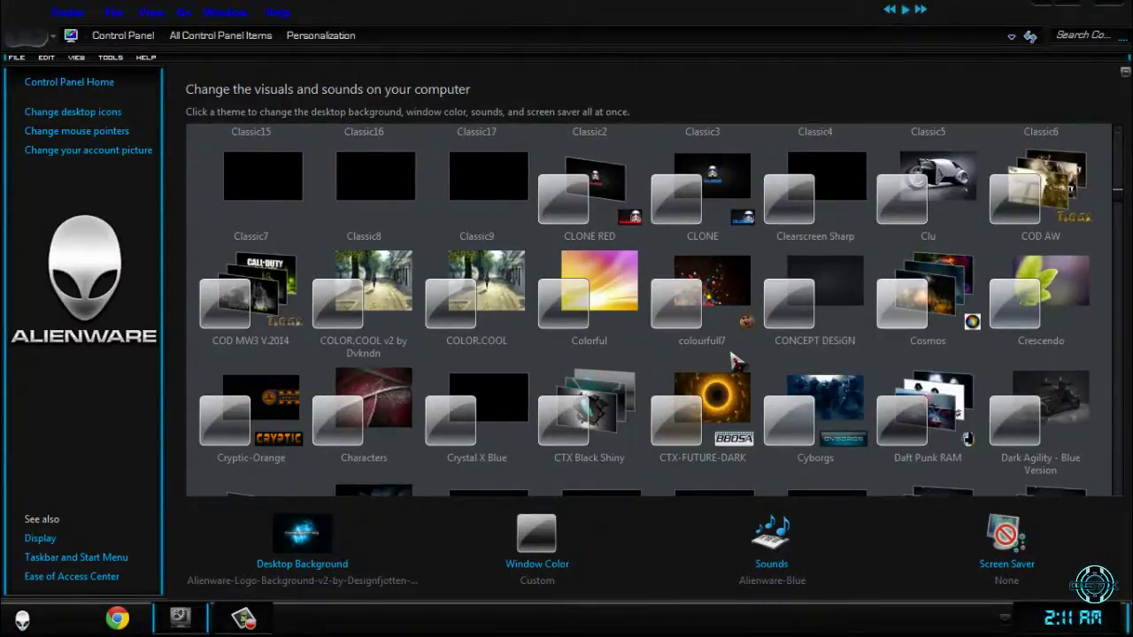
pyautogui.scroll(-1, 732, 358)
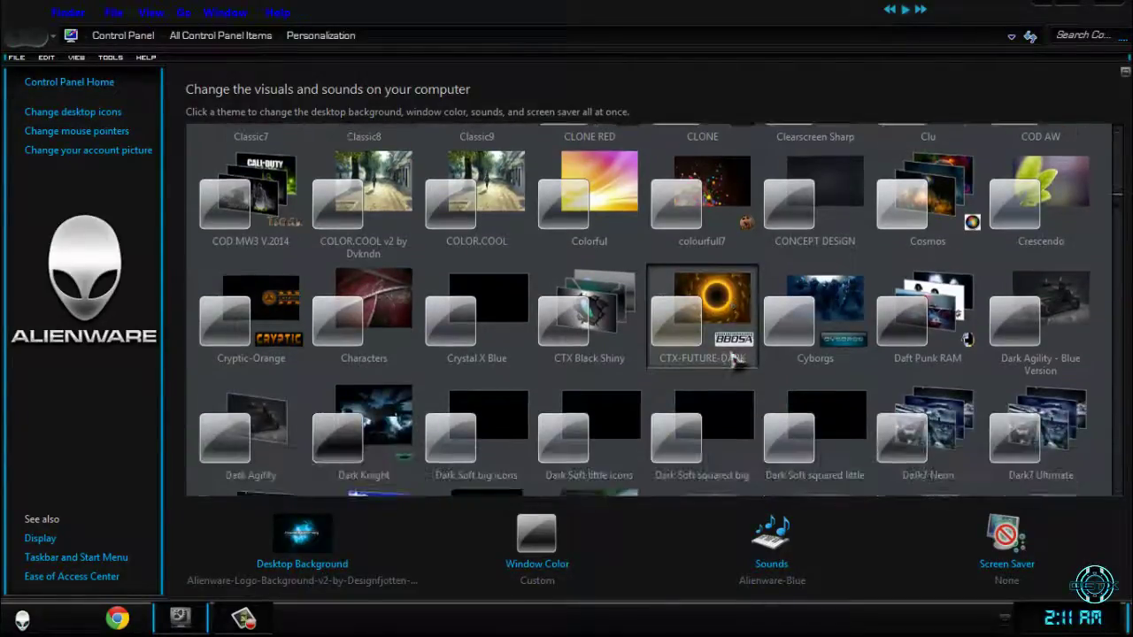
pyautogui.scroll(1, 942, 208)
# Apply the Clu theme and preview it on the desktop and Start menu.
pyautogui.click(940, 204)
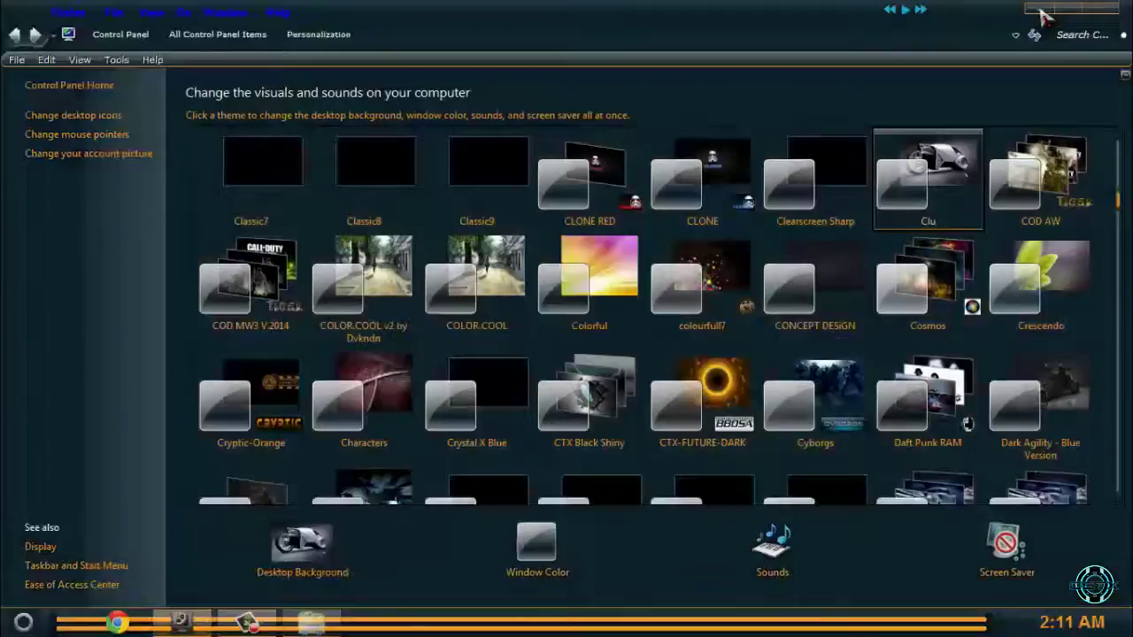
pyautogui.click(1042, 11)
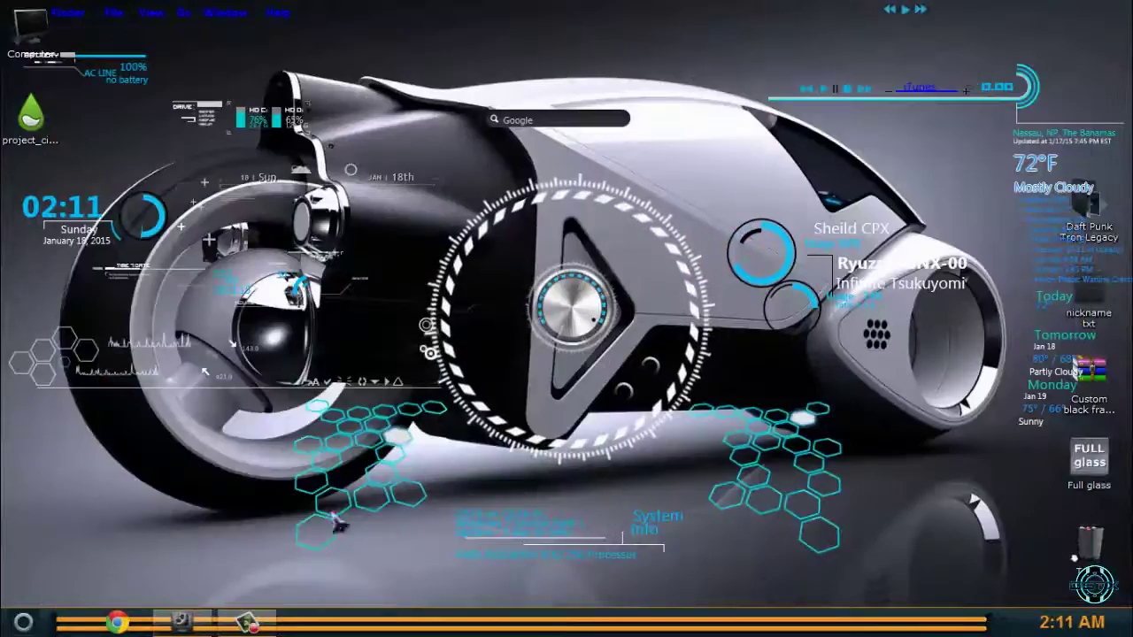
pyautogui.press('super')
pyautogui.press('Escape')
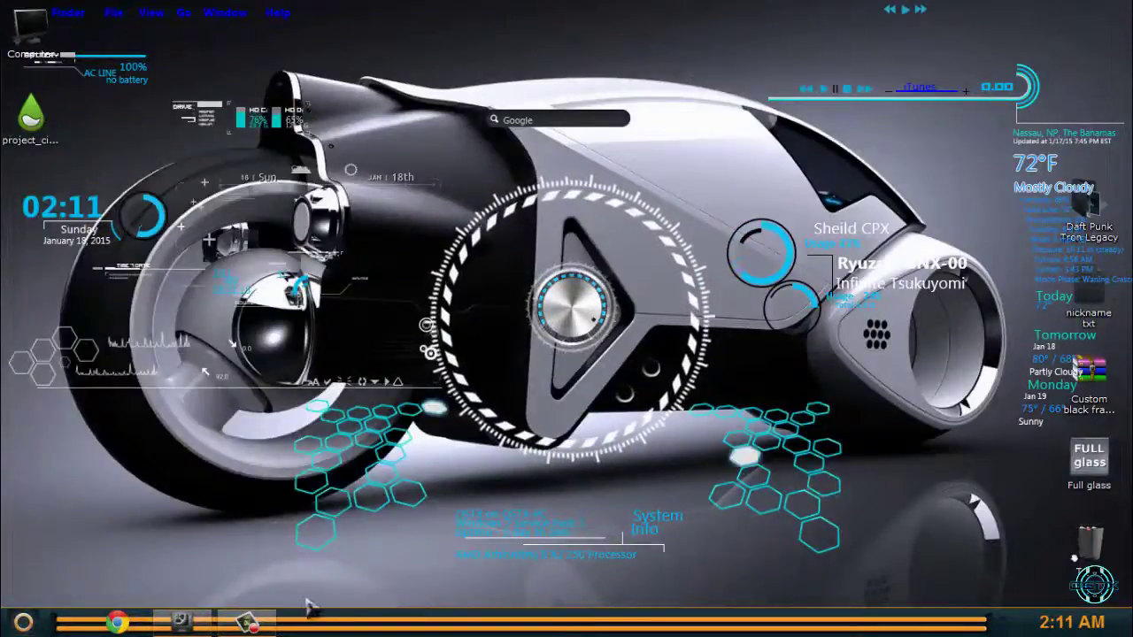
pyautogui.click(253, 627)
pyautogui.click(283, 626)
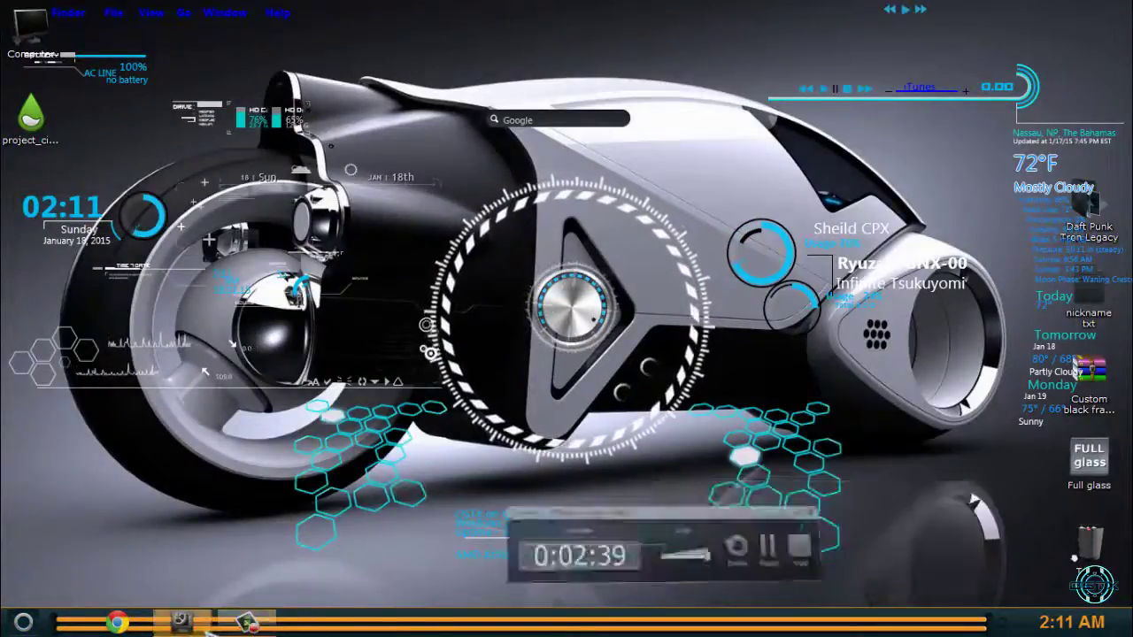
pyautogui.click(288, 624)
# Scroll down the theme list and apply the DeathStar Blue theme.
pyautogui.scroll(-5, 1106, 266)
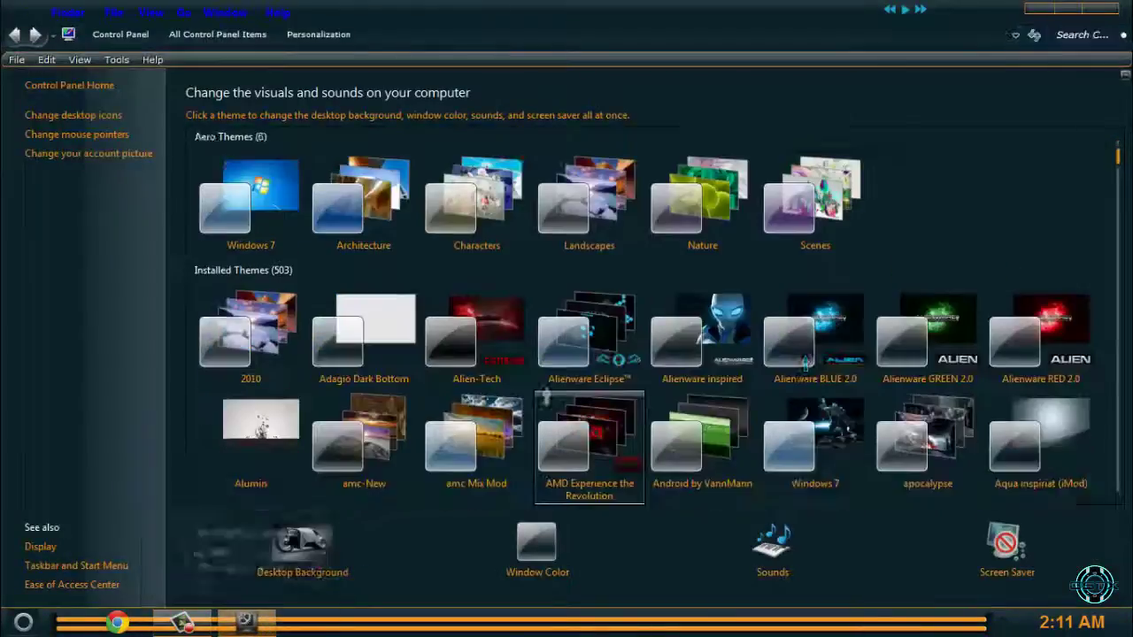
pyautogui.moveTo(1118, 160); pyautogui.dragTo(1120, 226)
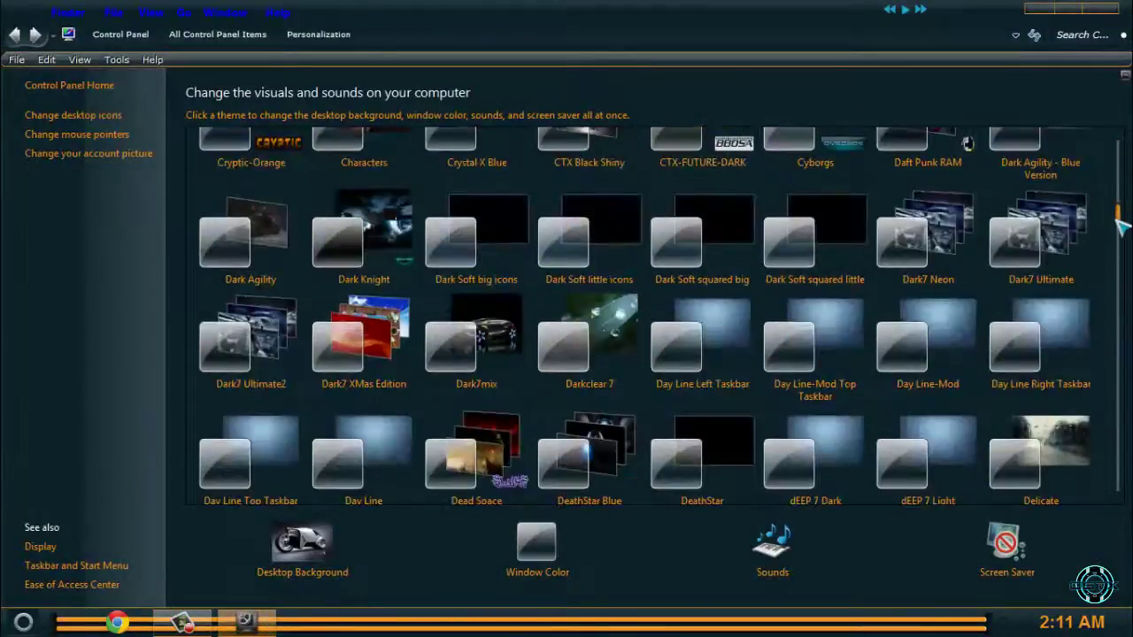
pyautogui.scroll(-1, 1120, 227)
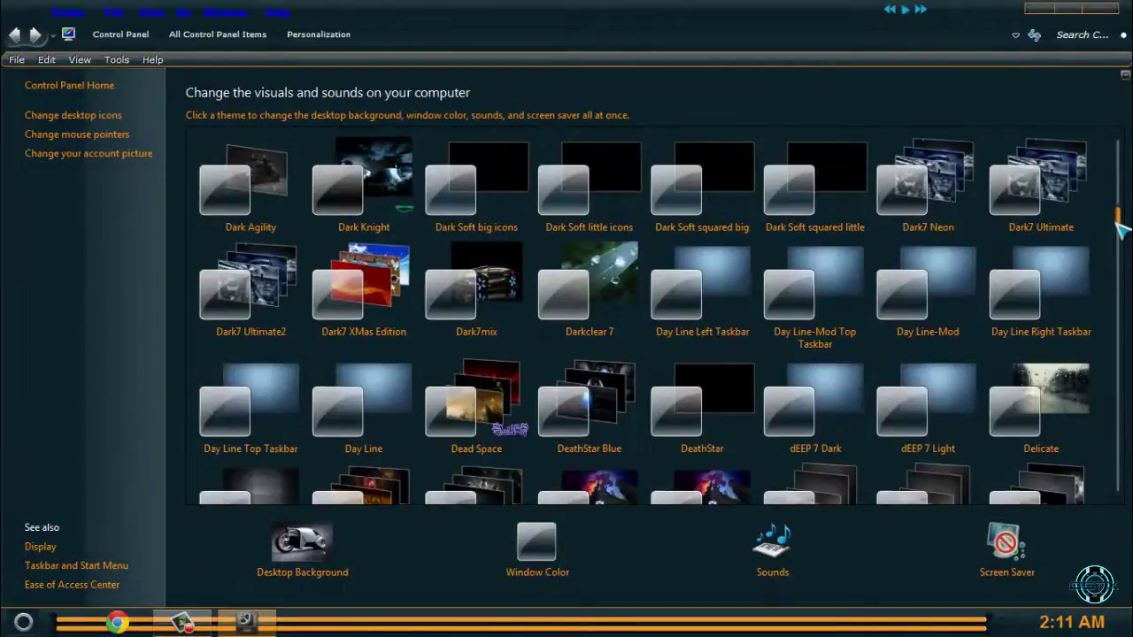
pyautogui.scroll(-1, 1120, 226)
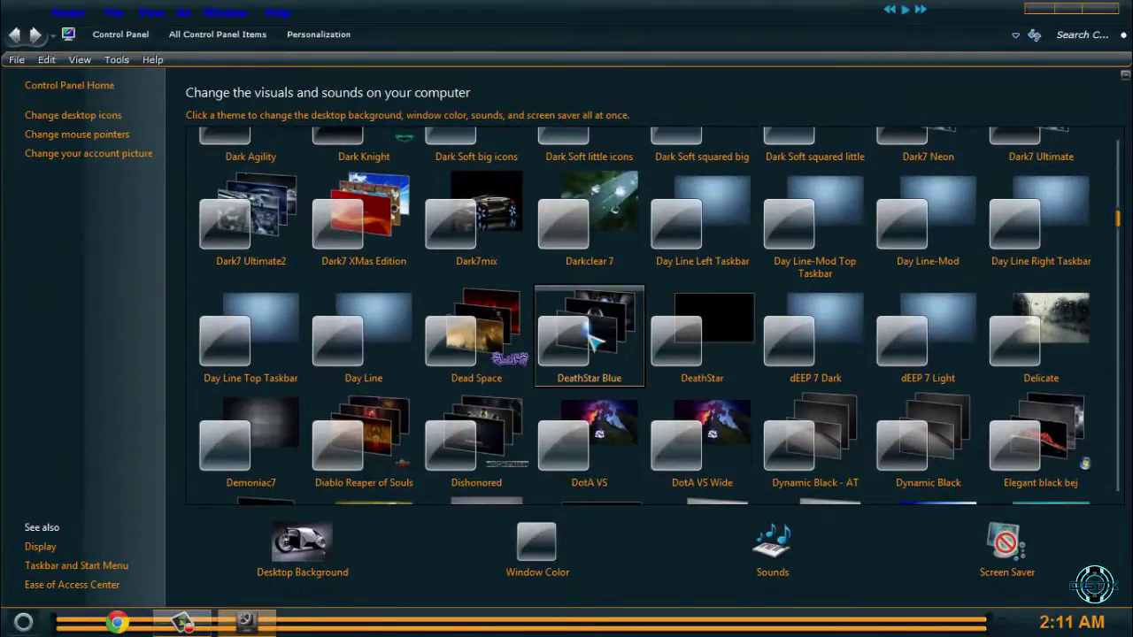
pyautogui.click(587, 333)
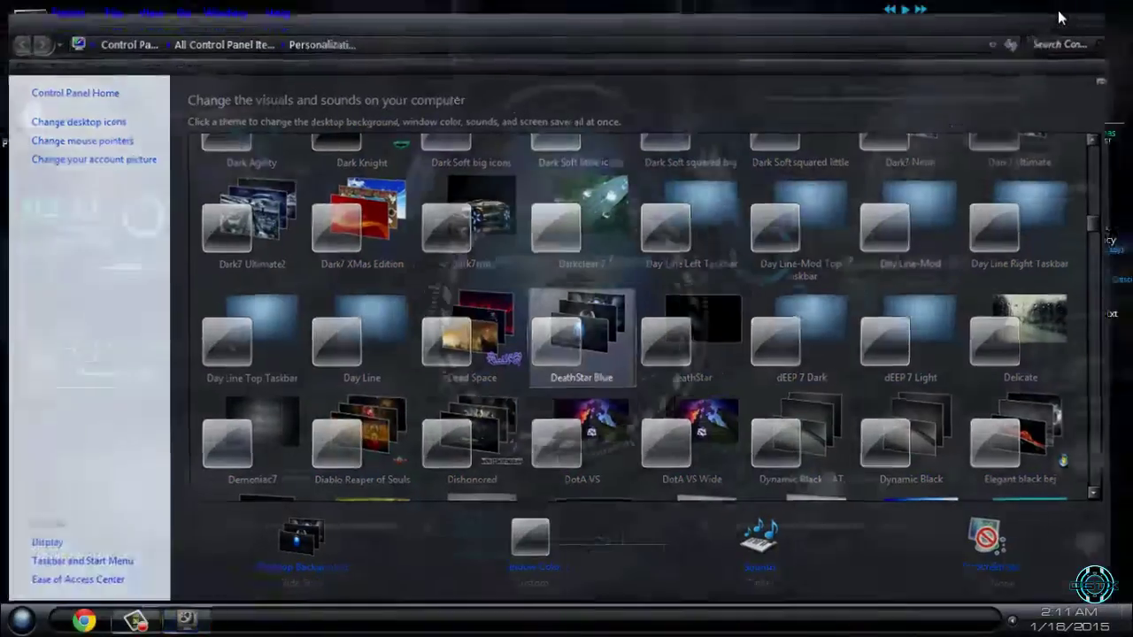
# Close Personalization and check the DeathStar Blue look in the Start menu.
pyautogui.click(1059, 16)
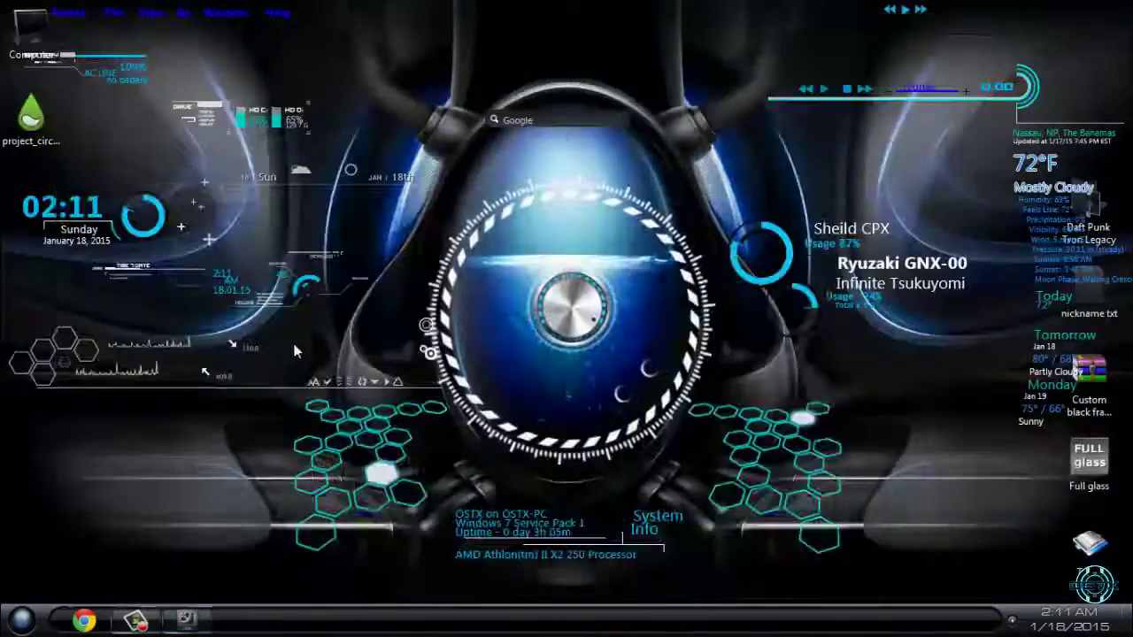
pyautogui.press('super')
pyautogui.click(22, 619)
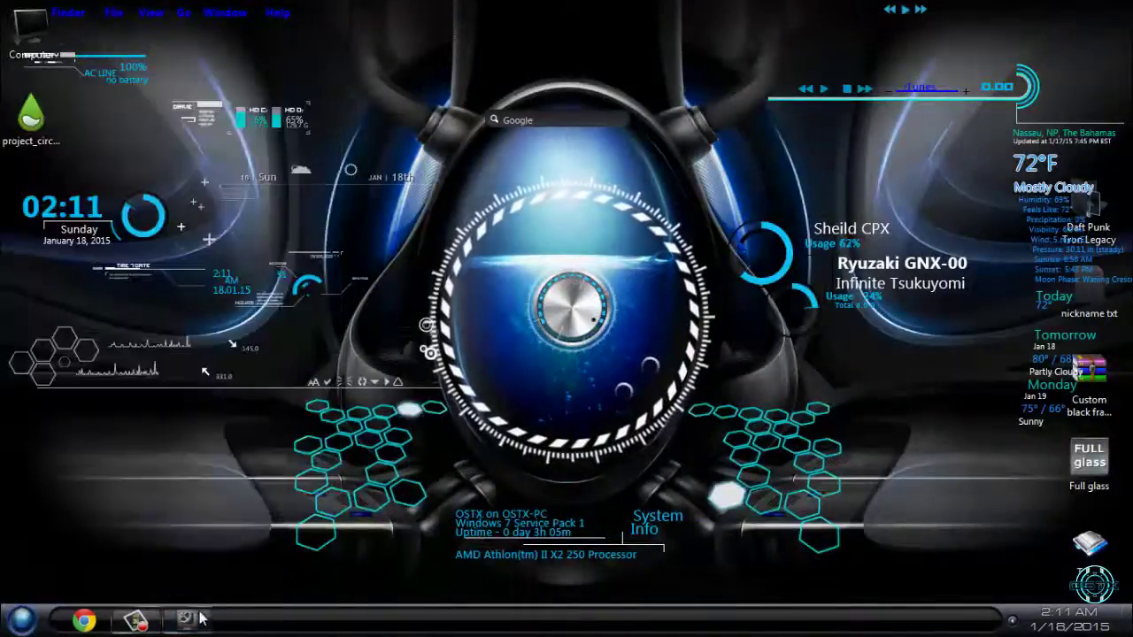
pyautogui.click(24, 624)
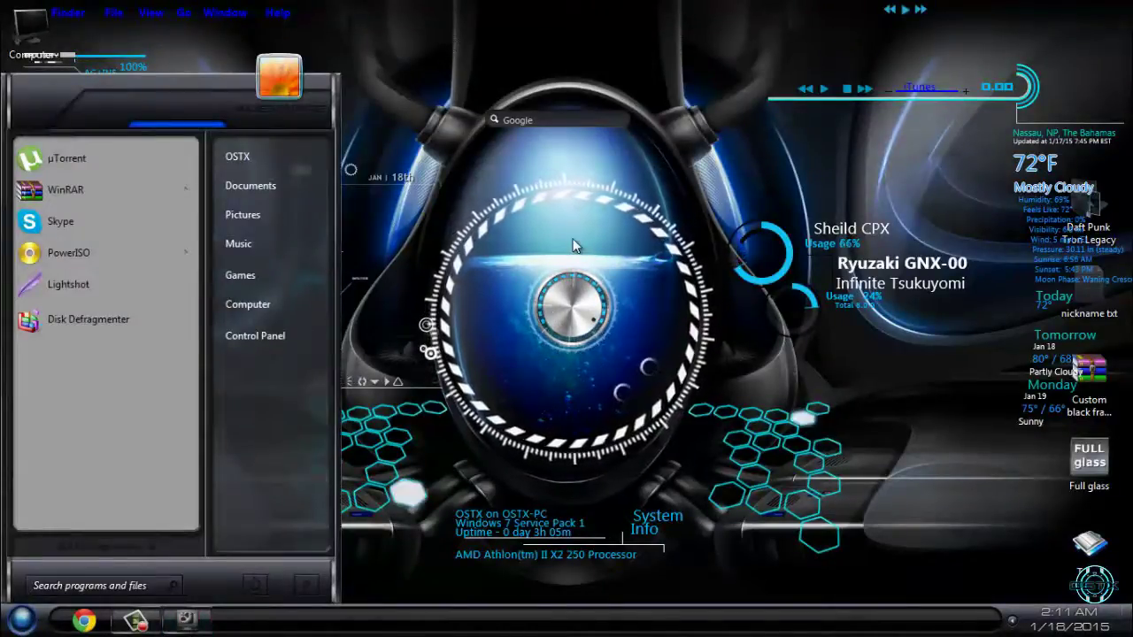
pyautogui.click(553, 116)
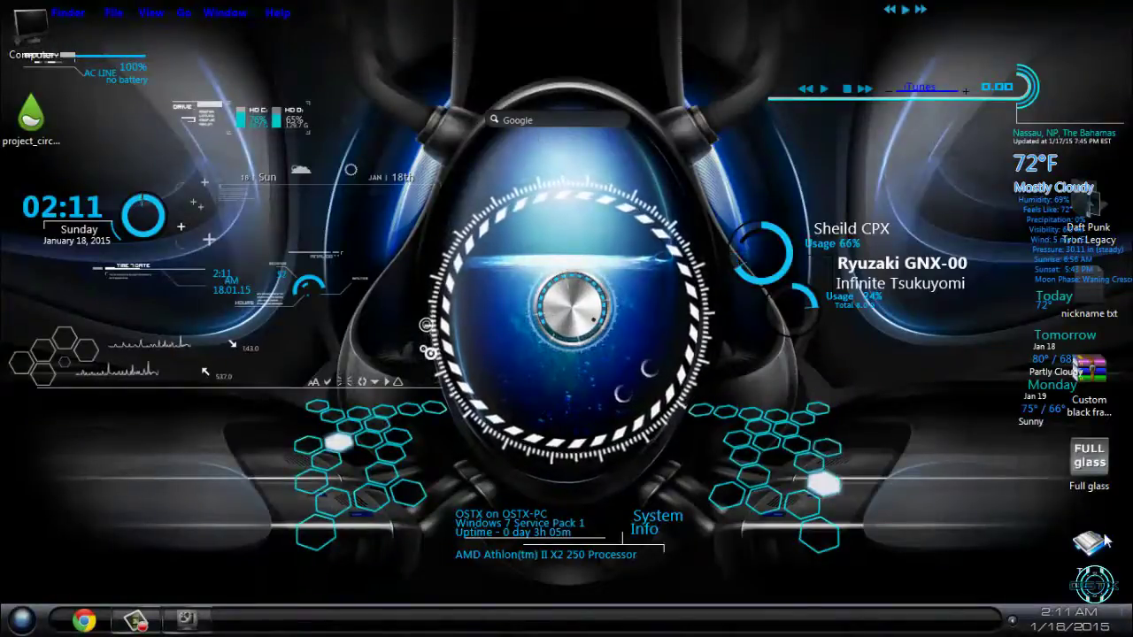
# Dismiss the stray panels and drag the battery and drive gauges to the top edge.
pyautogui.click(224, 12)
pyautogui.click(251, 187)
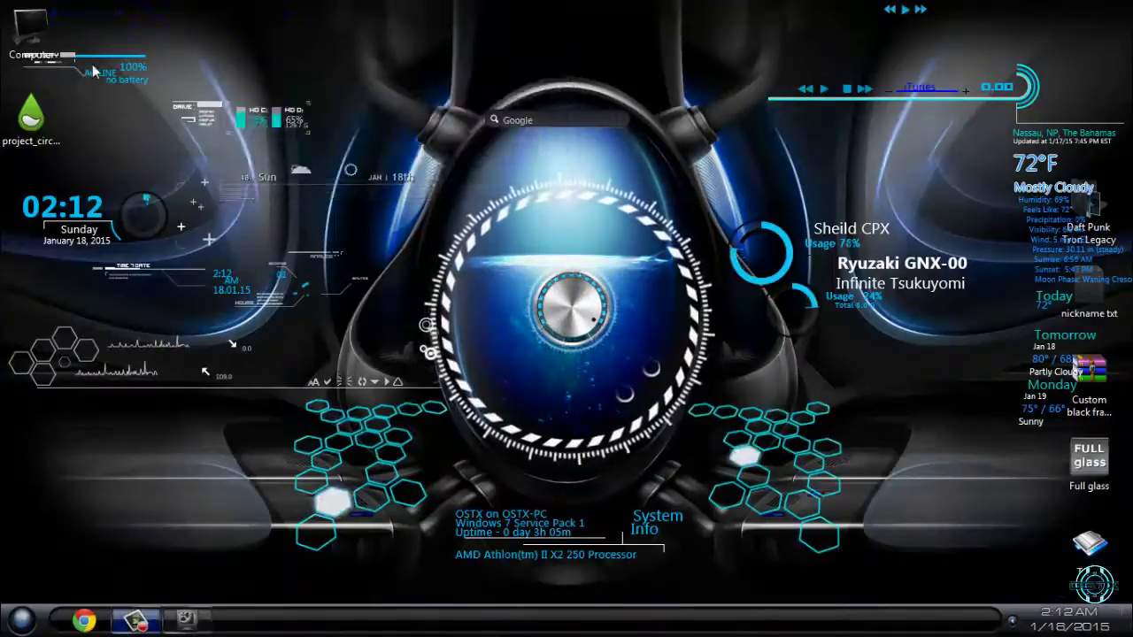
pyautogui.moveTo(107, 55); pyautogui.dragTo(168, 31)
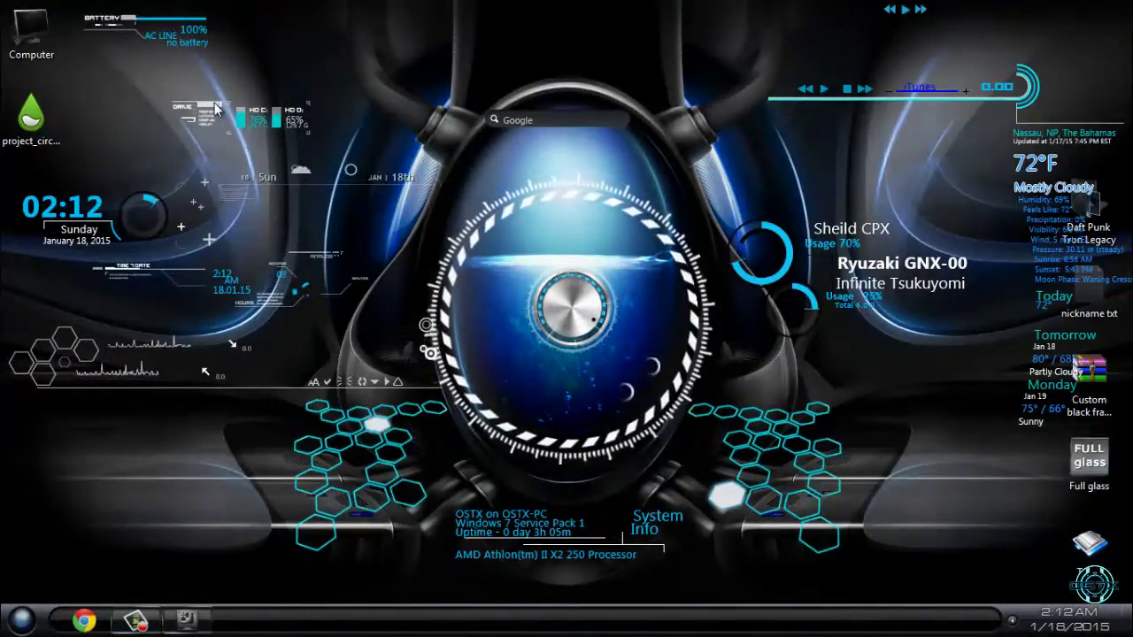
pyautogui.moveTo(217, 97); pyautogui.dragTo(272, 24)
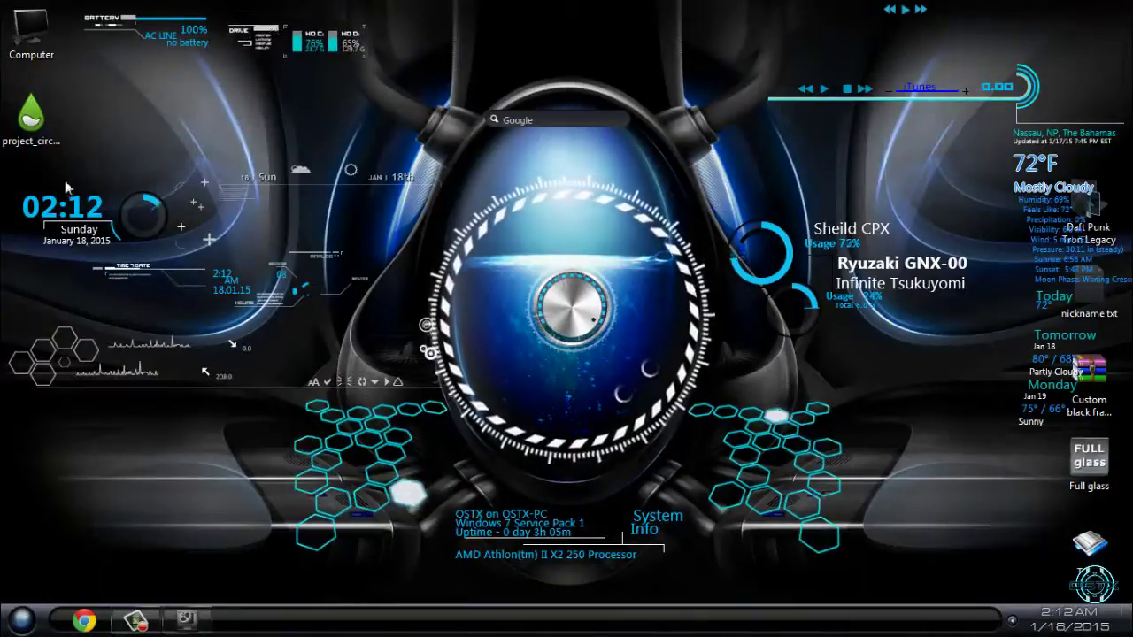
# Move the clock top-left, nudge the hexagon group, and shift System Info and weather up-left.
pyautogui.moveTo(99, 208); pyautogui.dragTo(148, 114)
pyautogui.moveTo(85, 364)
pyautogui.mouseDown()
pyautogui.moveTo(100, 372)
pyautogui.moveTo(85, 353)
pyautogui.mouseUp()
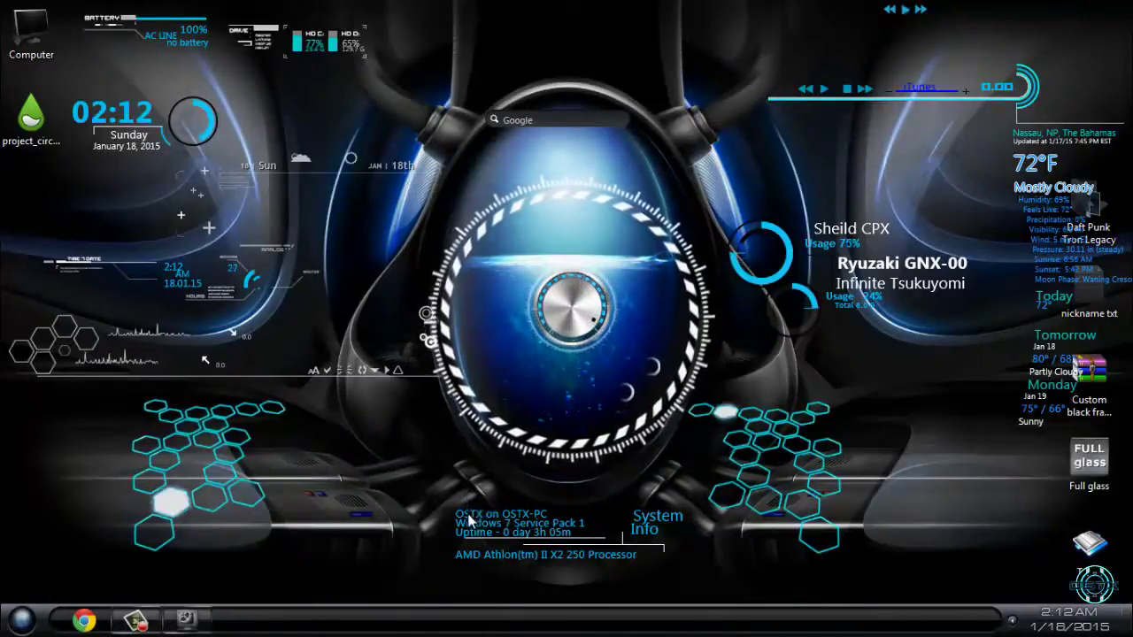
pyautogui.moveTo(467, 522); pyautogui.dragTo(387, 493)
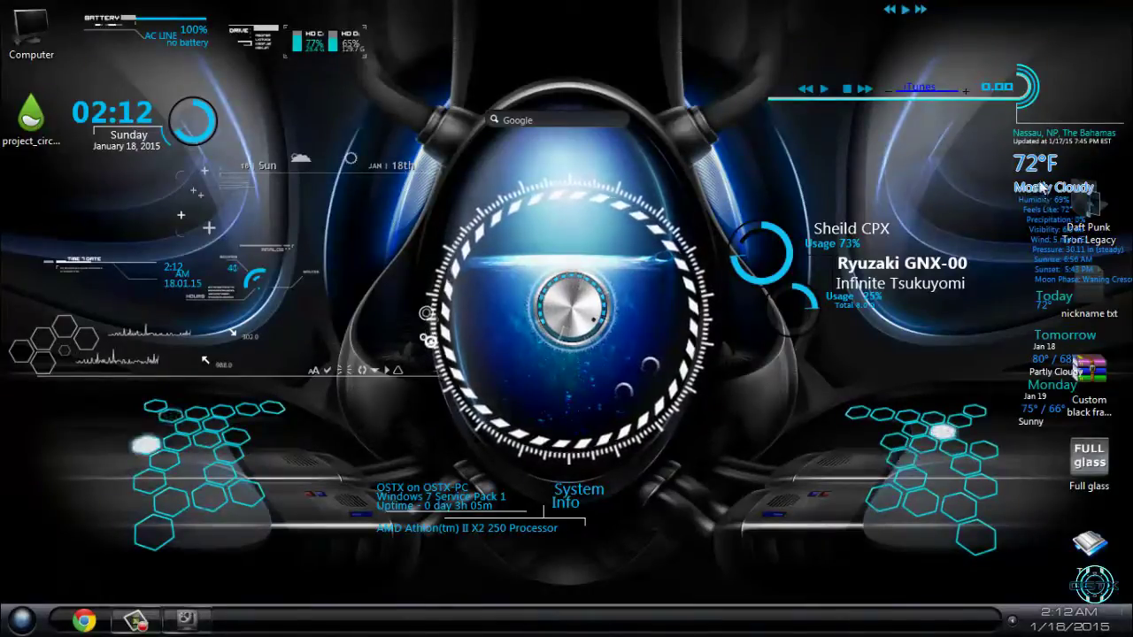
pyautogui.moveTo(1036, 170); pyautogui.dragTo(991, 149)
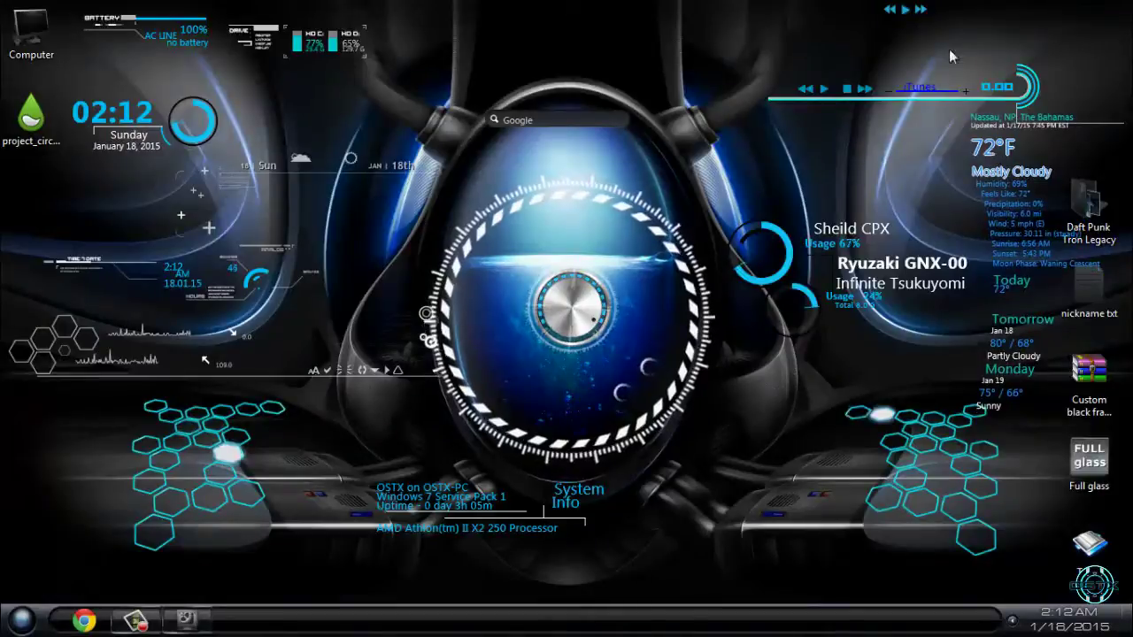
# Unload the small top iTunes control and move the iTunes bar up to the top.
pyautogui.rightClick(906, 15)
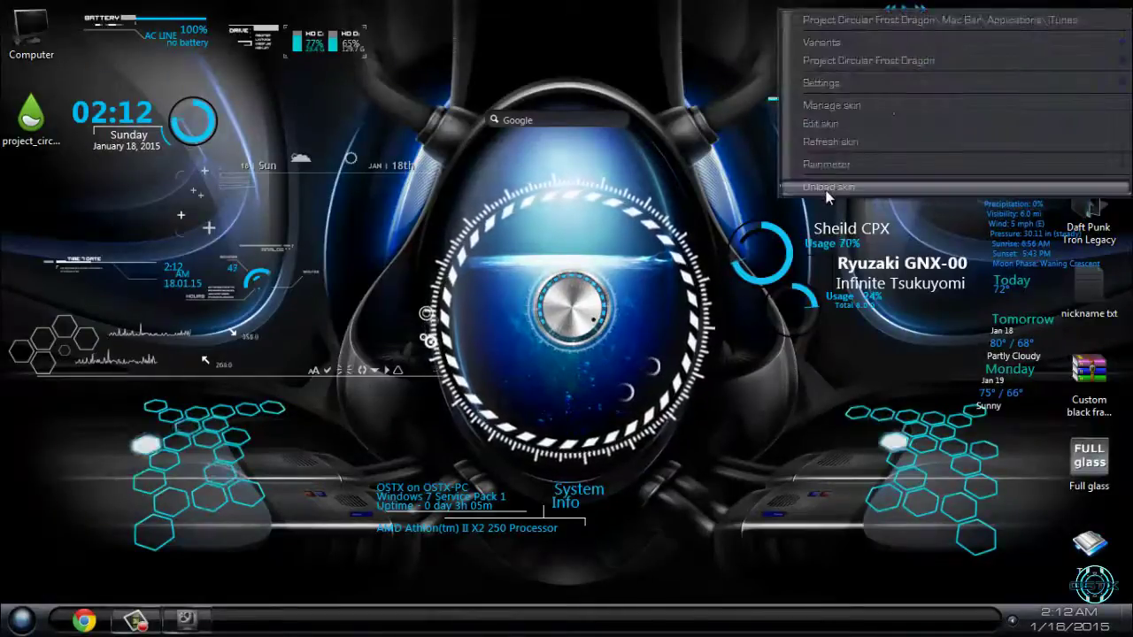
pyautogui.click(840, 189)
pyautogui.moveTo(880, 105); pyautogui.dragTo(983, 104)
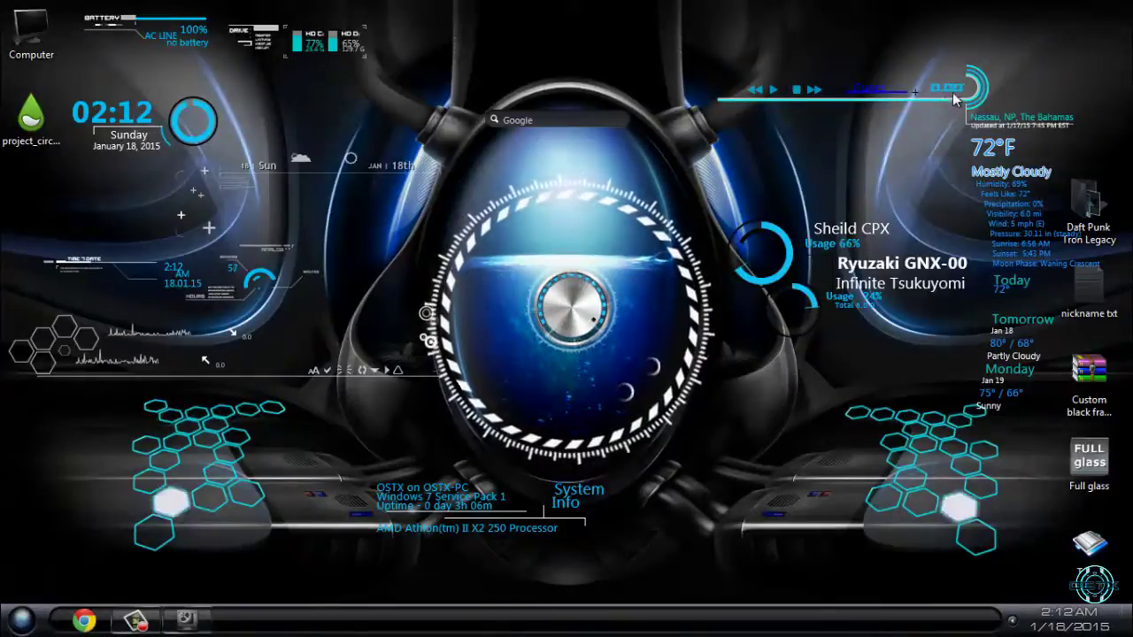
# Shift the iTunes bar left and move the weather and Sheild CPX usage widgets up-left.
pyautogui.moveTo(934, 98); pyautogui.dragTo(803, 105)
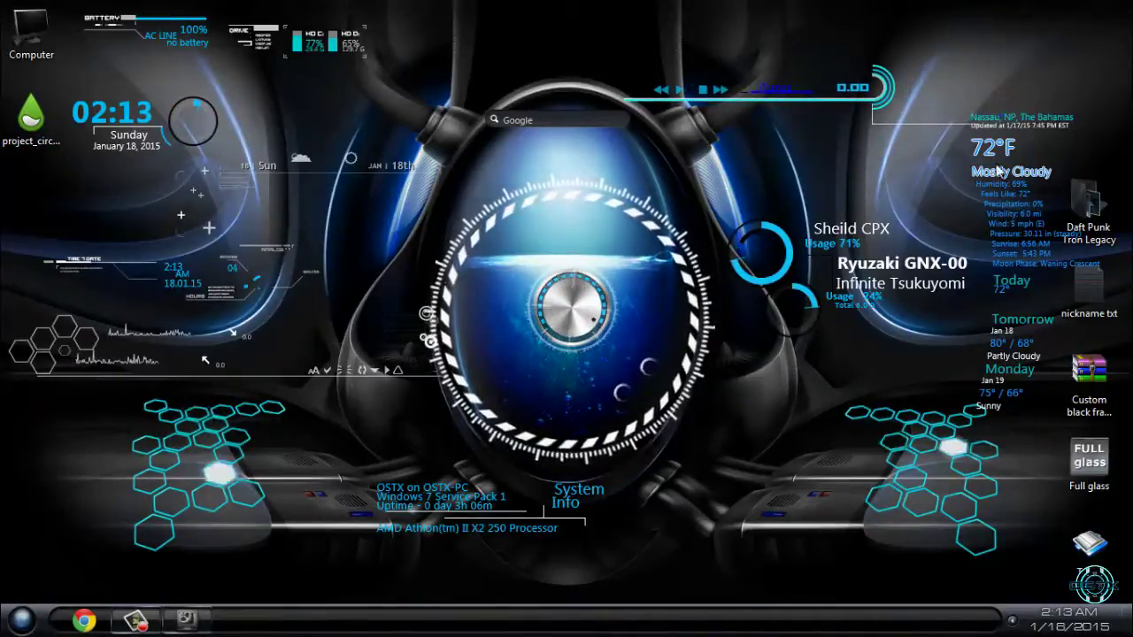
pyautogui.moveTo(992, 155); pyautogui.dragTo(968, 120)
pyautogui.moveTo(792, 250); pyautogui.dragTo(768, 193)
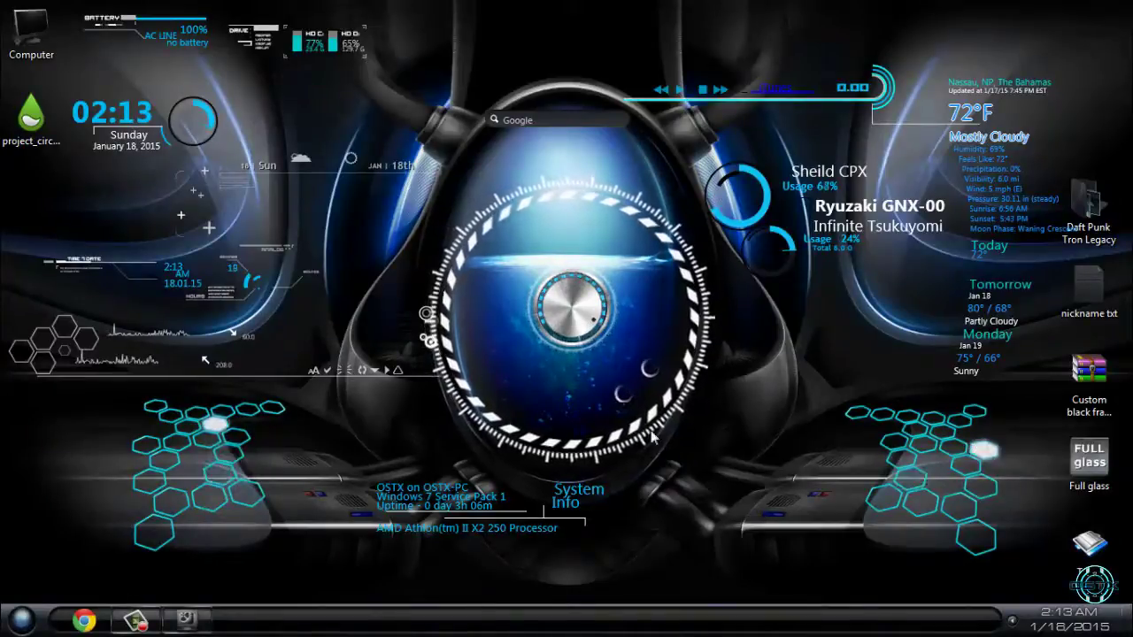
# Open Manage Rainmeter from the Rainmeter tray icon.
pyautogui.click(1019, 623)
pyautogui.click(1011, 621)
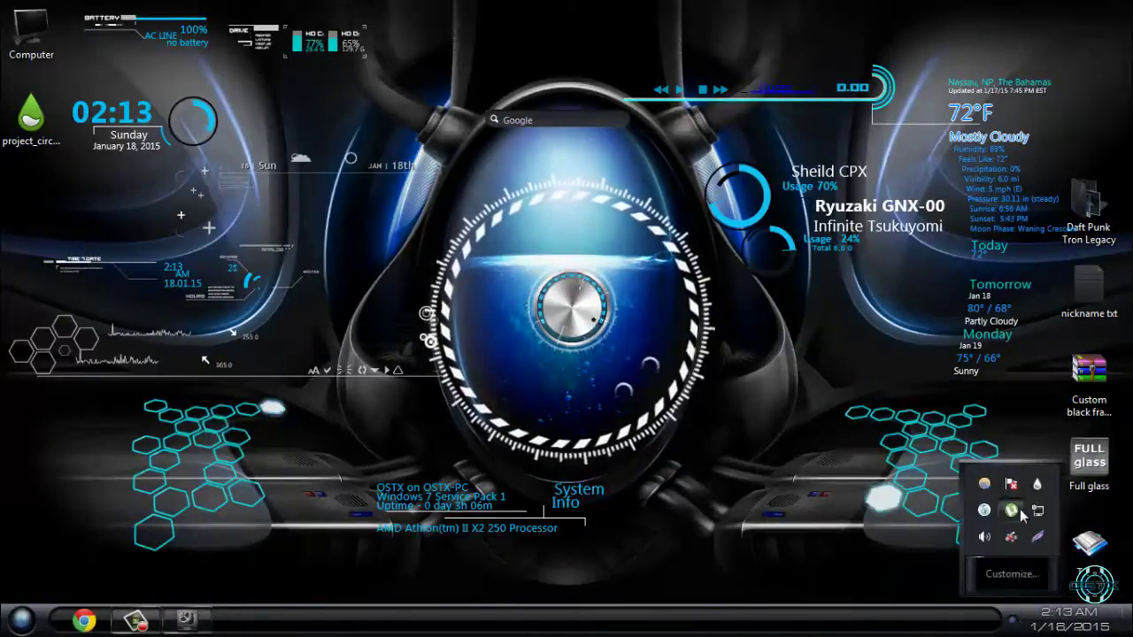
pyautogui.rightClick(1034, 491)
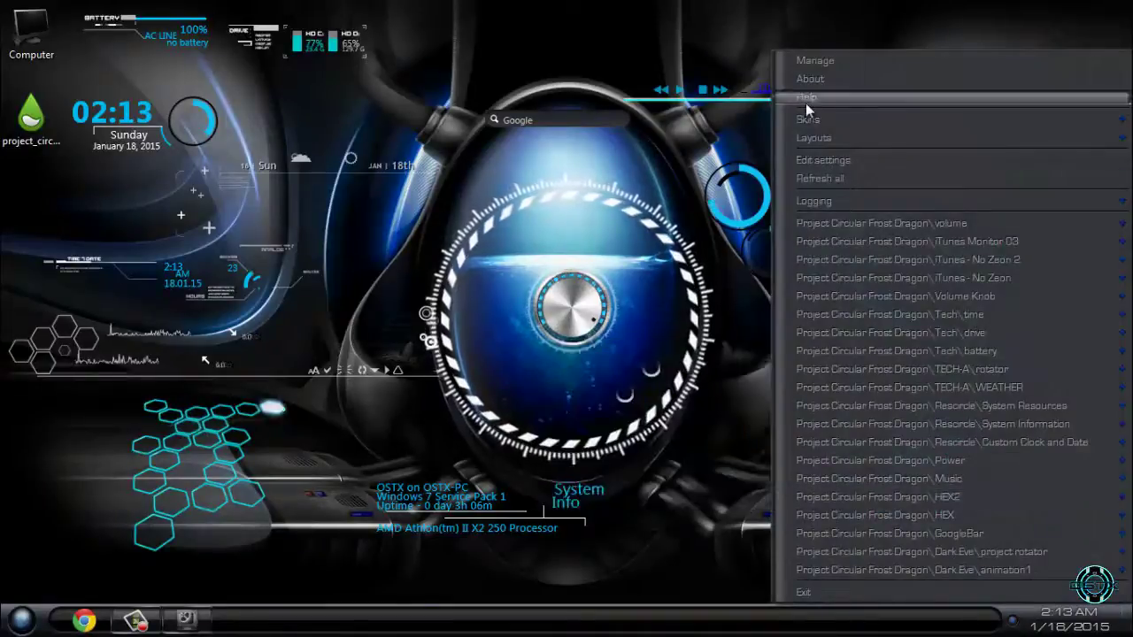
pyautogui.click(826, 62)
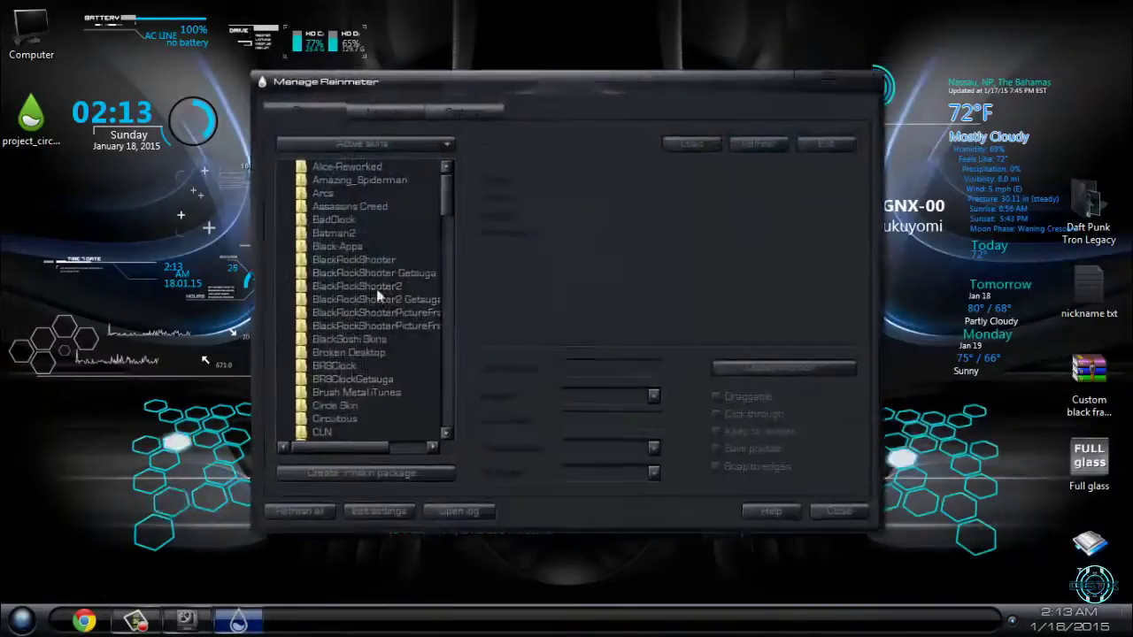
pyautogui.scroll(-3, 443, 222)
pyautogui.moveTo(443, 222); pyautogui.dragTo(443, 361)
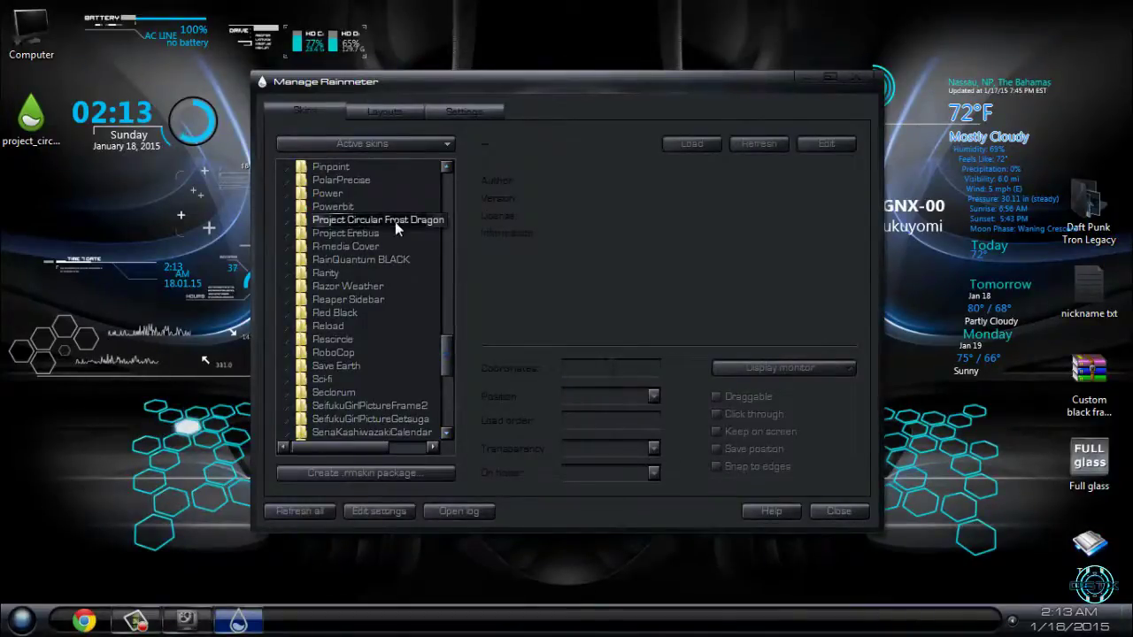
# Expand Project Circular Frost Dragon > Resicircle in the skin list.
pyautogui.click(288, 220)
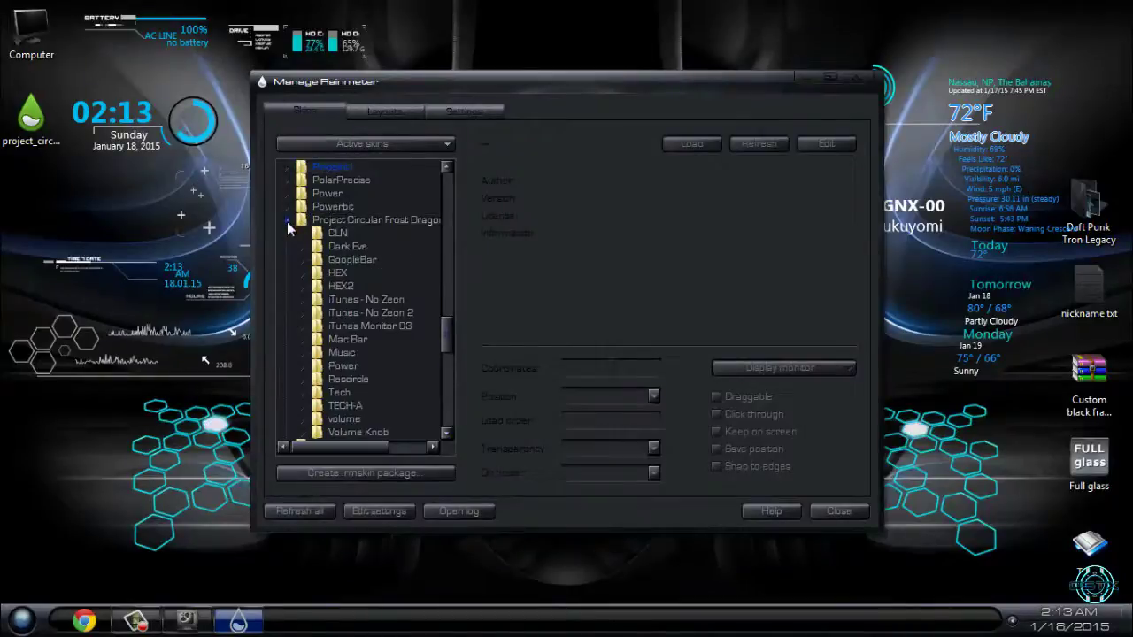
pyautogui.scroll(-1, 442, 345)
pyautogui.scroll(1, 442, 342)
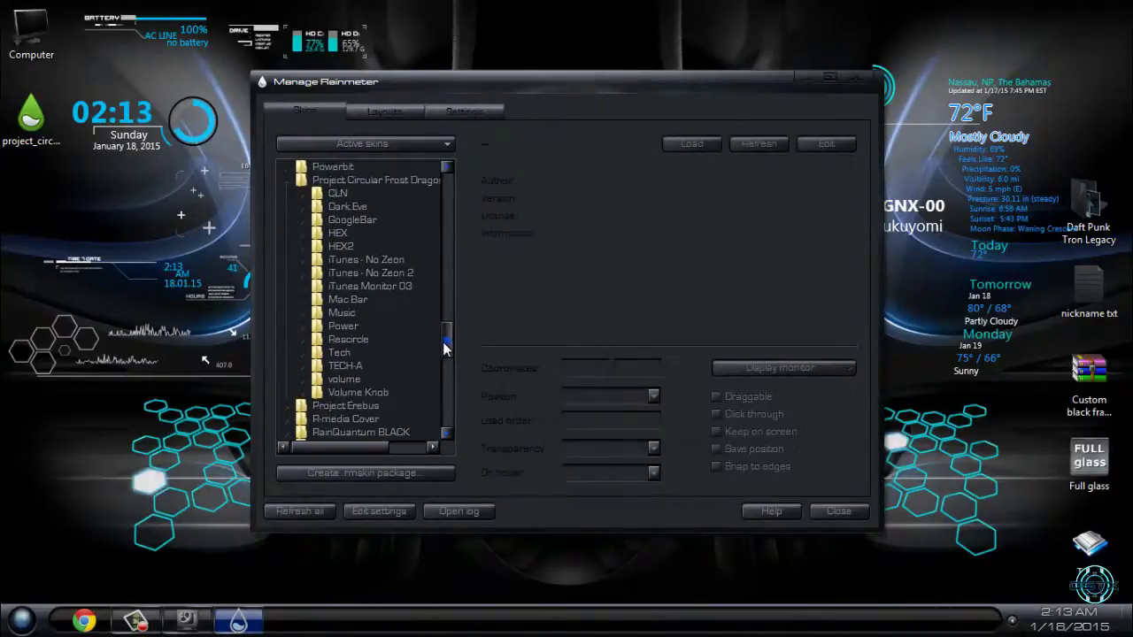
pyautogui.click(344, 194)
pyautogui.click(338, 235)
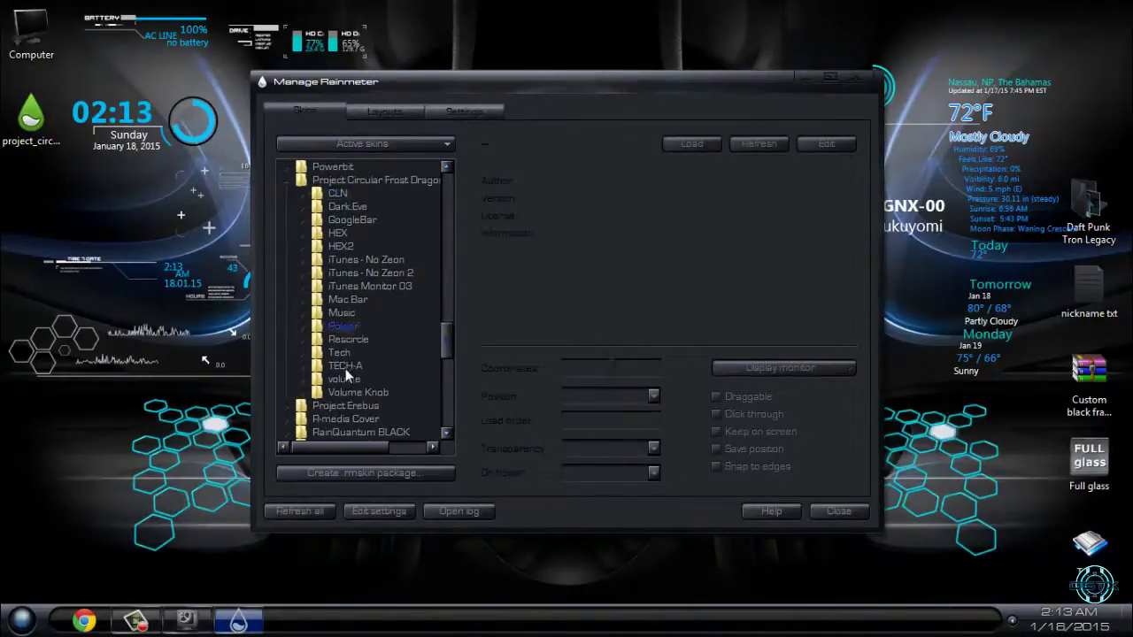
pyautogui.click(302, 338)
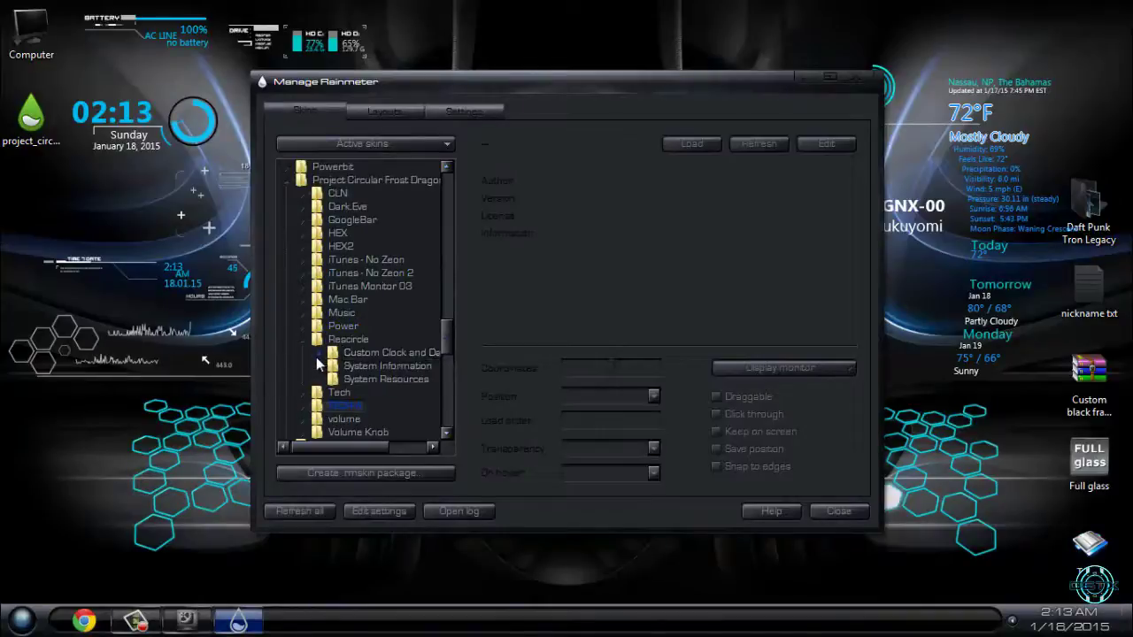
# Unload and then load the Alt Date and Time.ini clock skin again.
pyautogui.rightClick(377, 366)
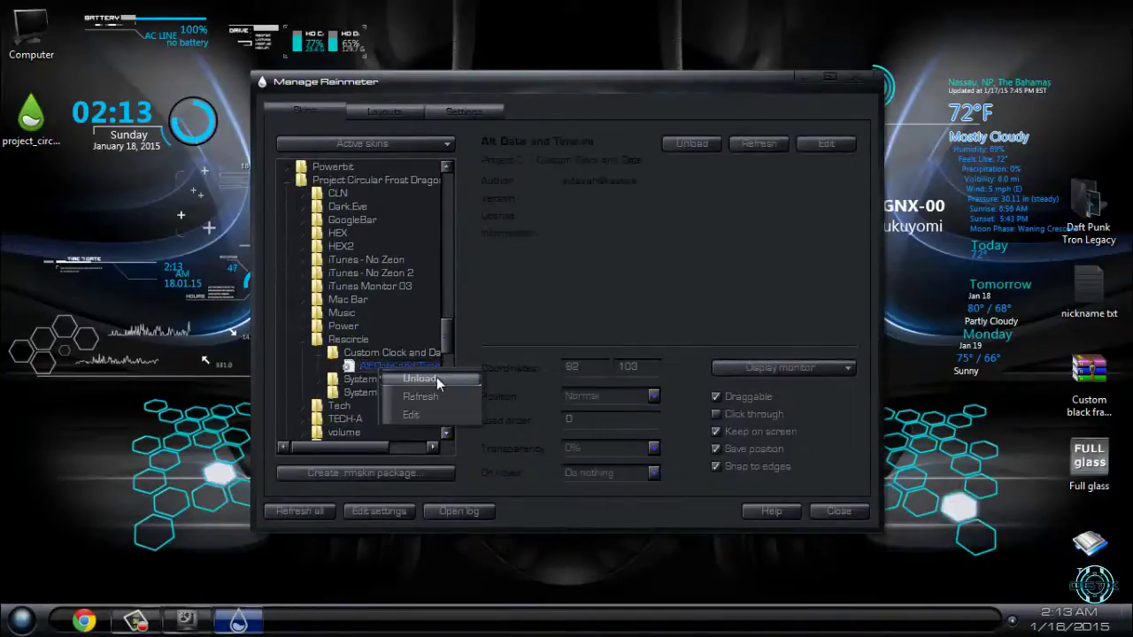
pyautogui.click(461, 380)
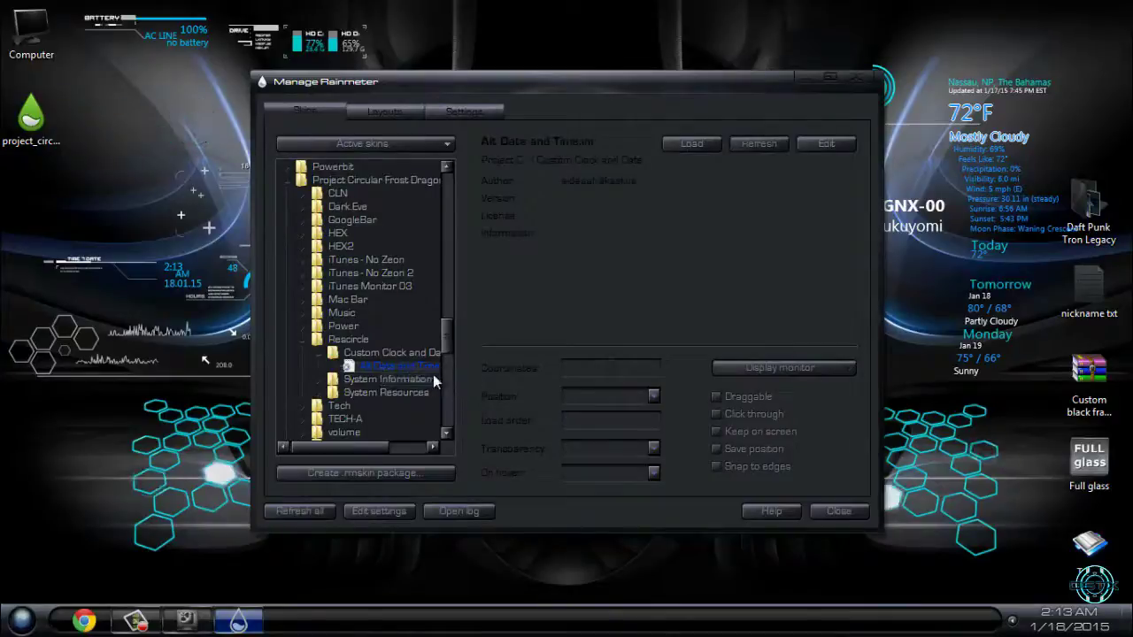
pyautogui.rightClick(407, 368)
pyautogui.click(439, 380)
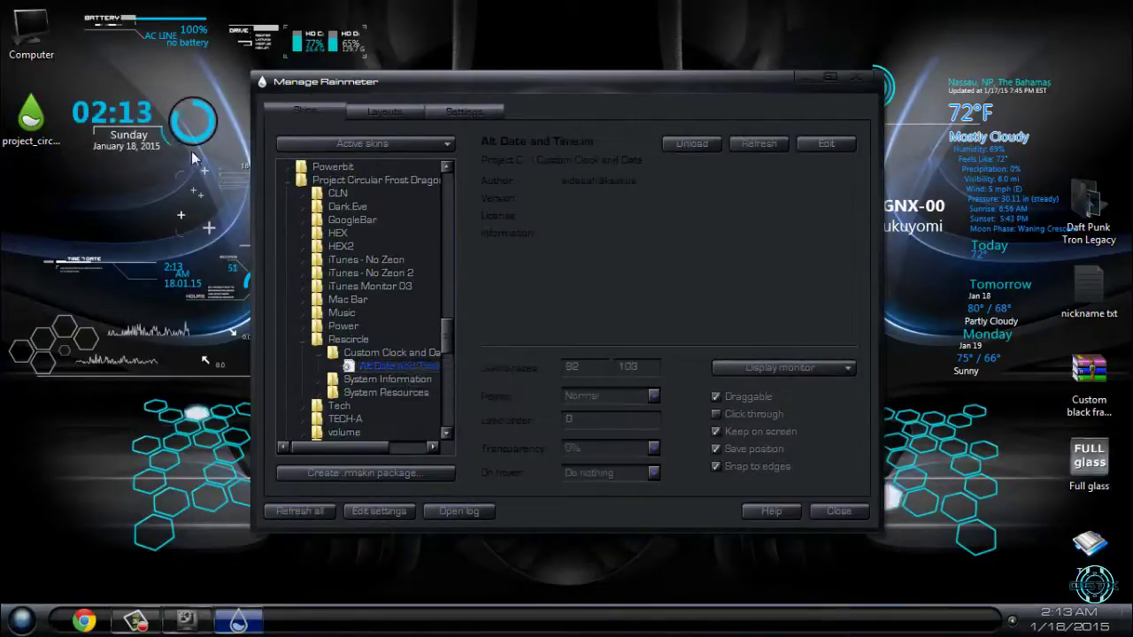
# Close Manage Rainmeter and show the tray menu of loaded skins.
pyautogui.click(853, 80)
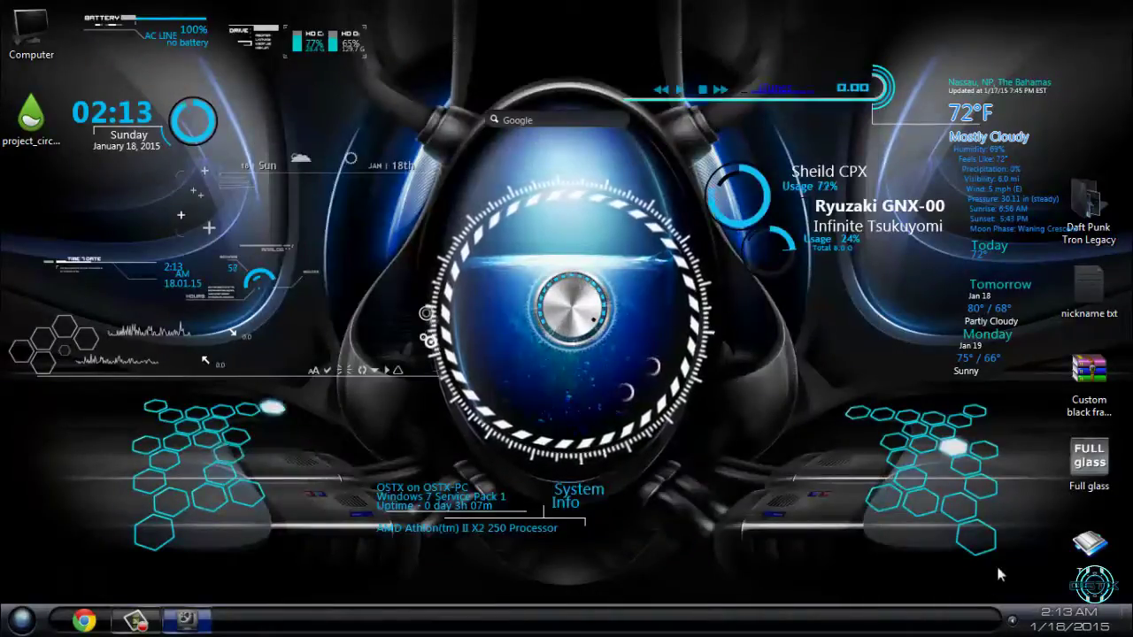
pyautogui.click(1012, 619)
pyautogui.rightClick(1037, 486)
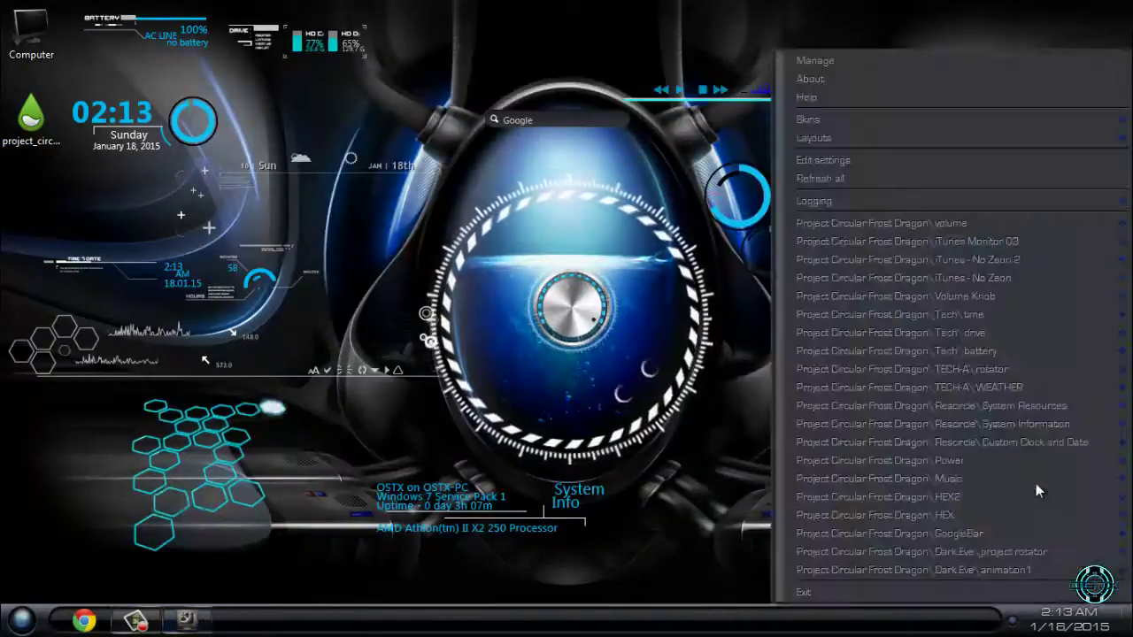
pyautogui.moveTo(789, 315)
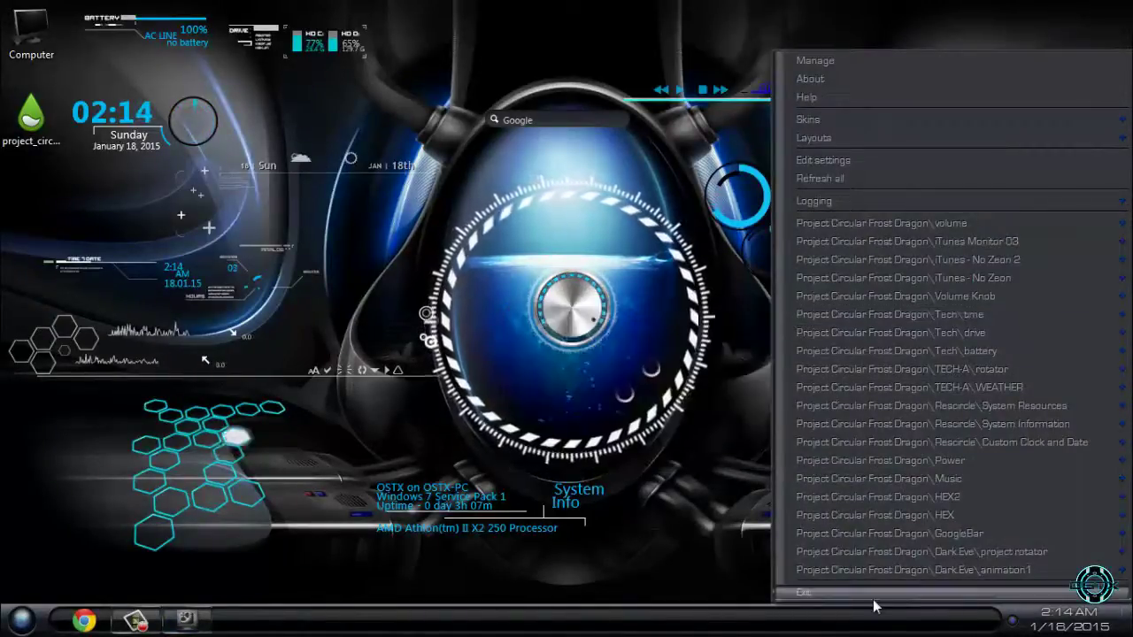
# Open Desktop Background settings and preview the sixth DeathStar Wallpapers Blue picture by minimising the window.
pyautogui.click(187, 619)
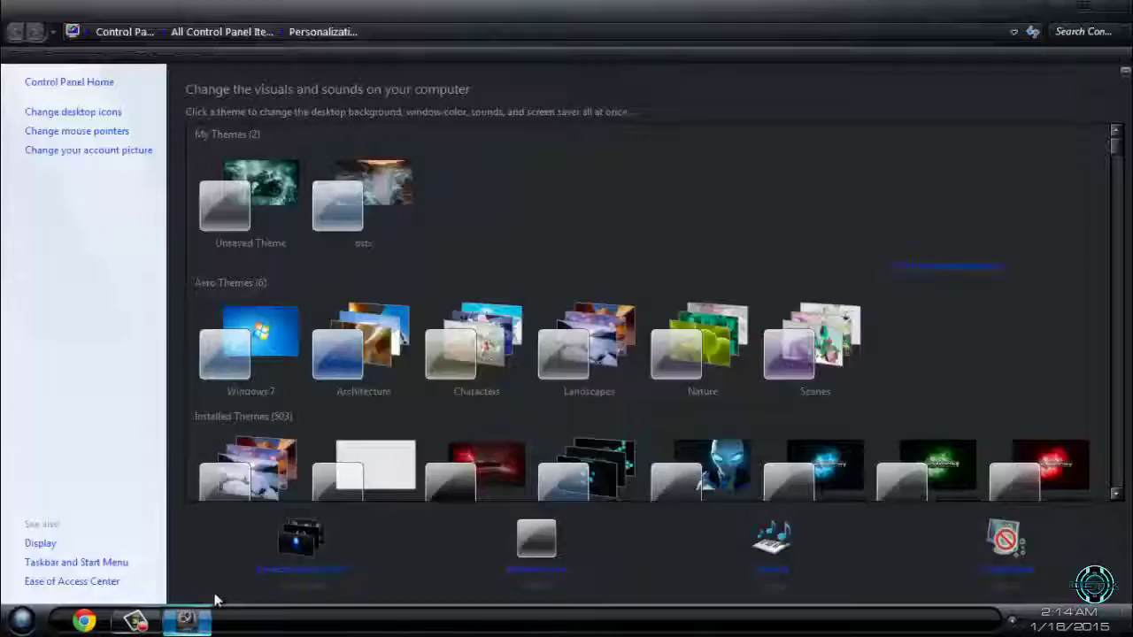
pyautogui.click(310, 573)
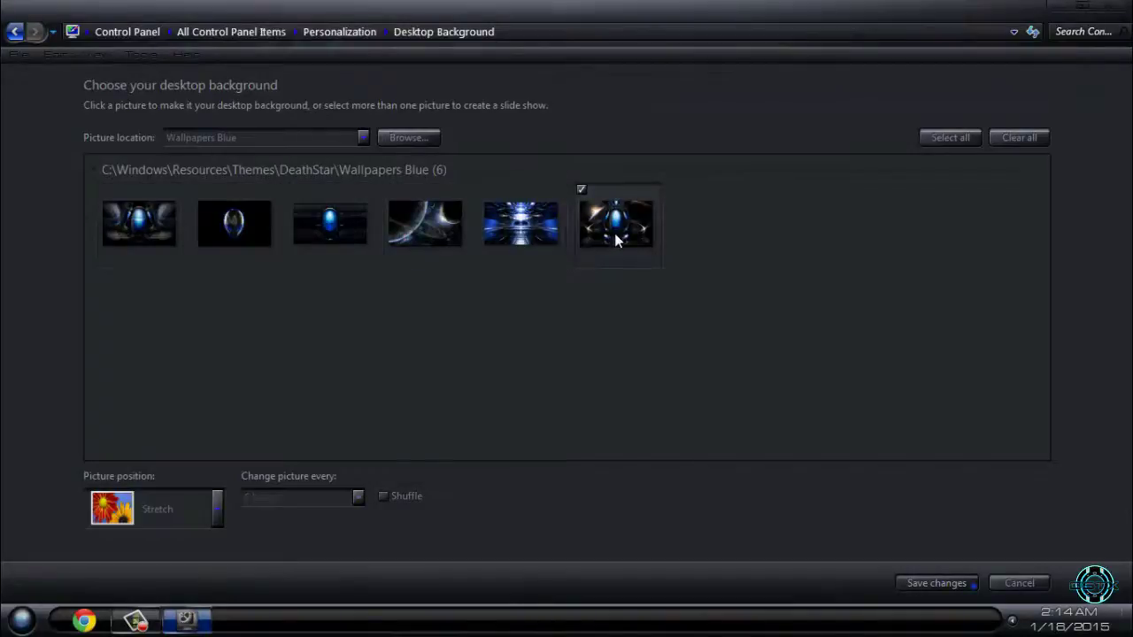
pyautogui.click(1063, 5)
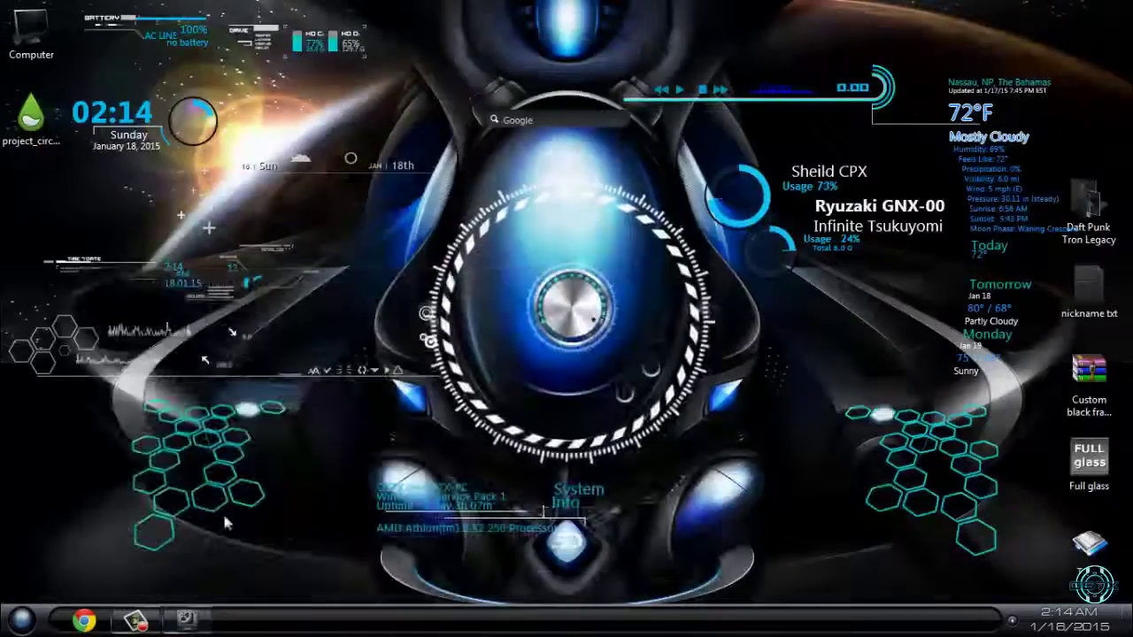
pyautogui.click(188, 620)
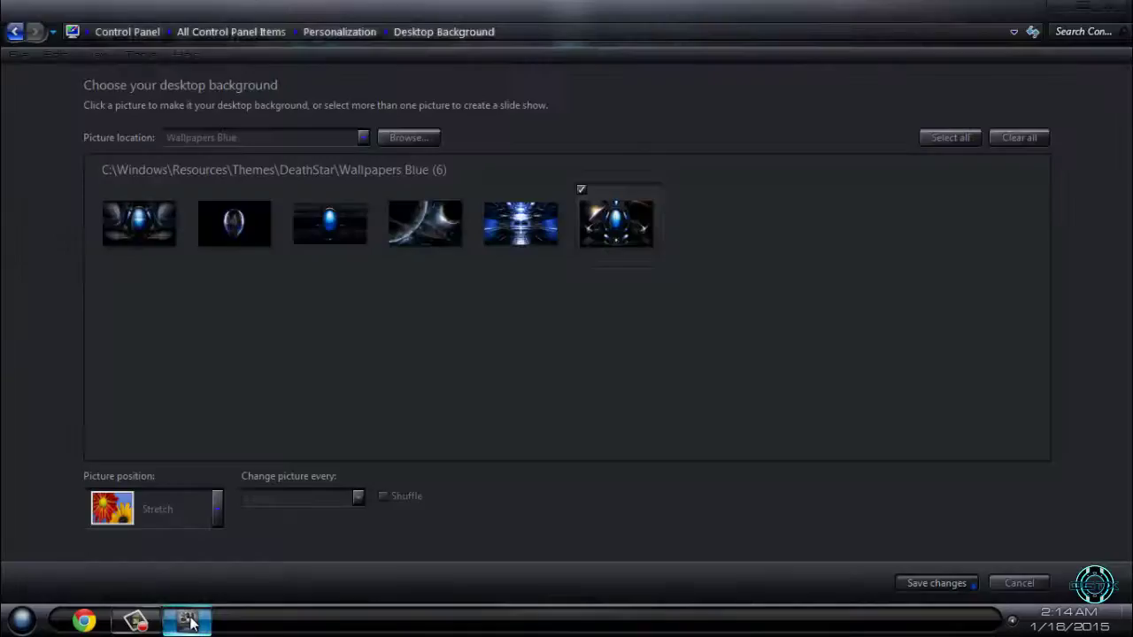
pyautogui.click(189, 621)
pyautogui.click(188, 621)
pyautogui.click(188, 621)
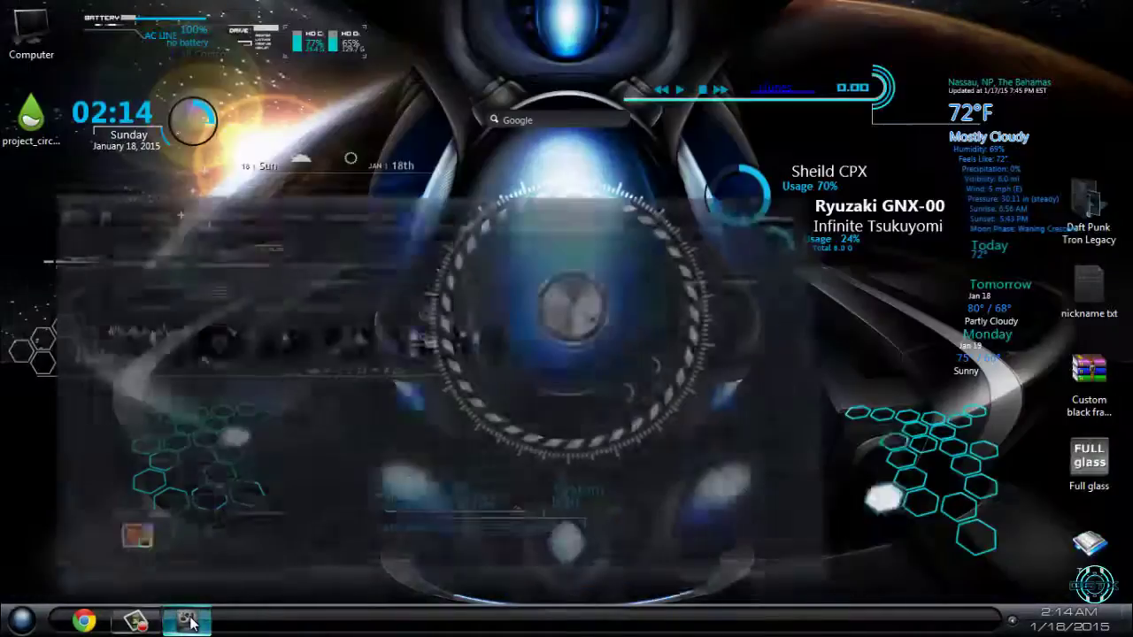
pyautogui.click(188, 621)
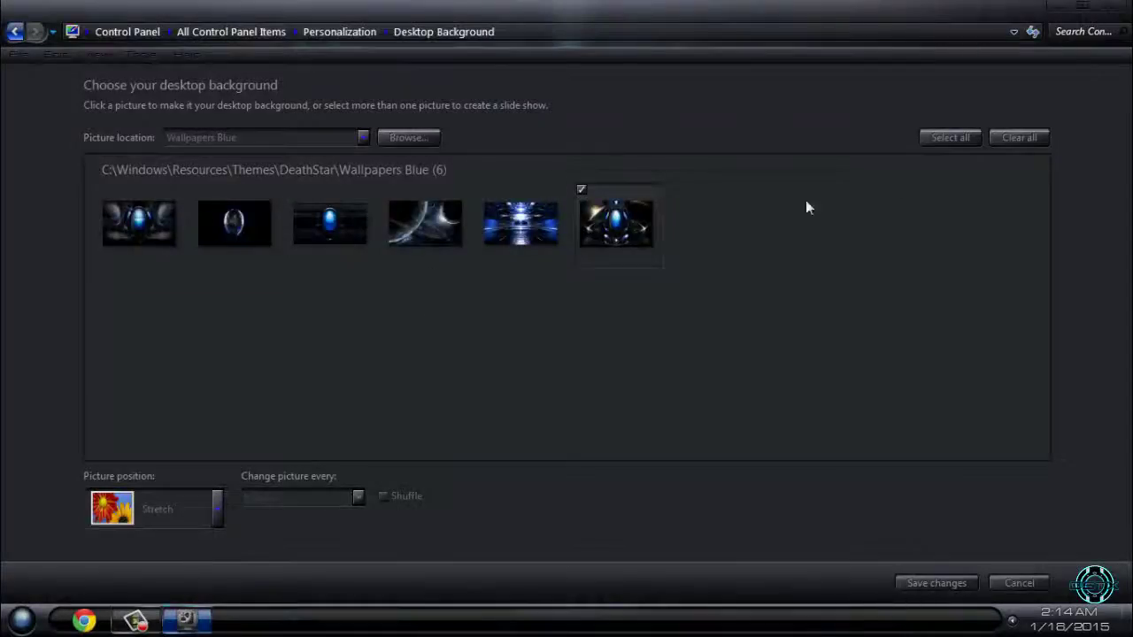
pyautogui.click(1060, 7)
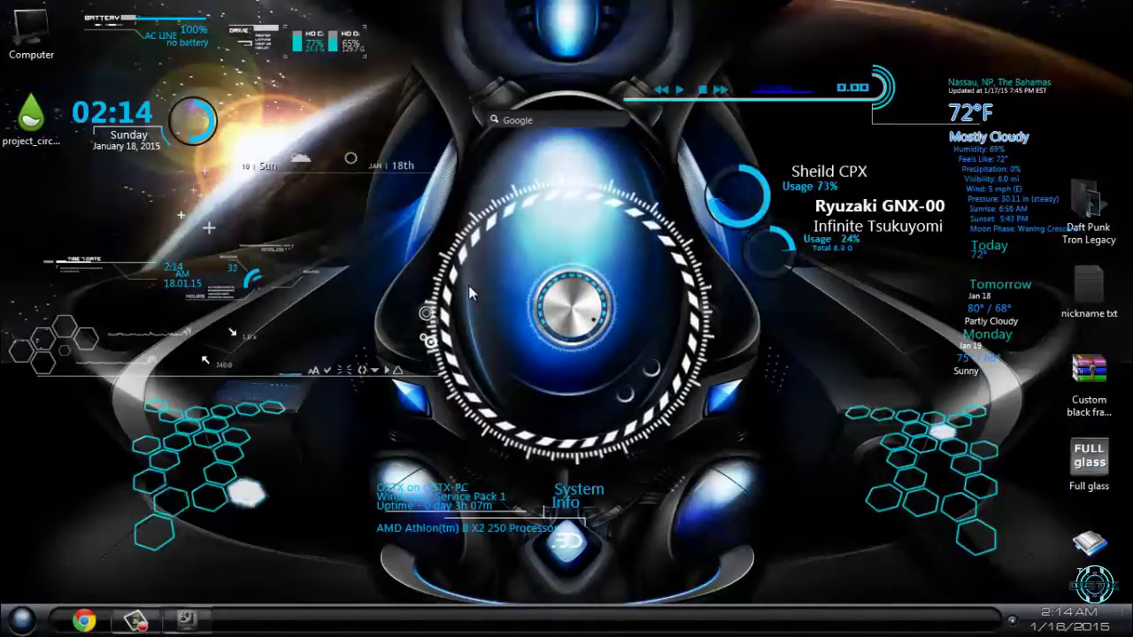
pyautogui.press('super')
pyautogui.click(445, 124)
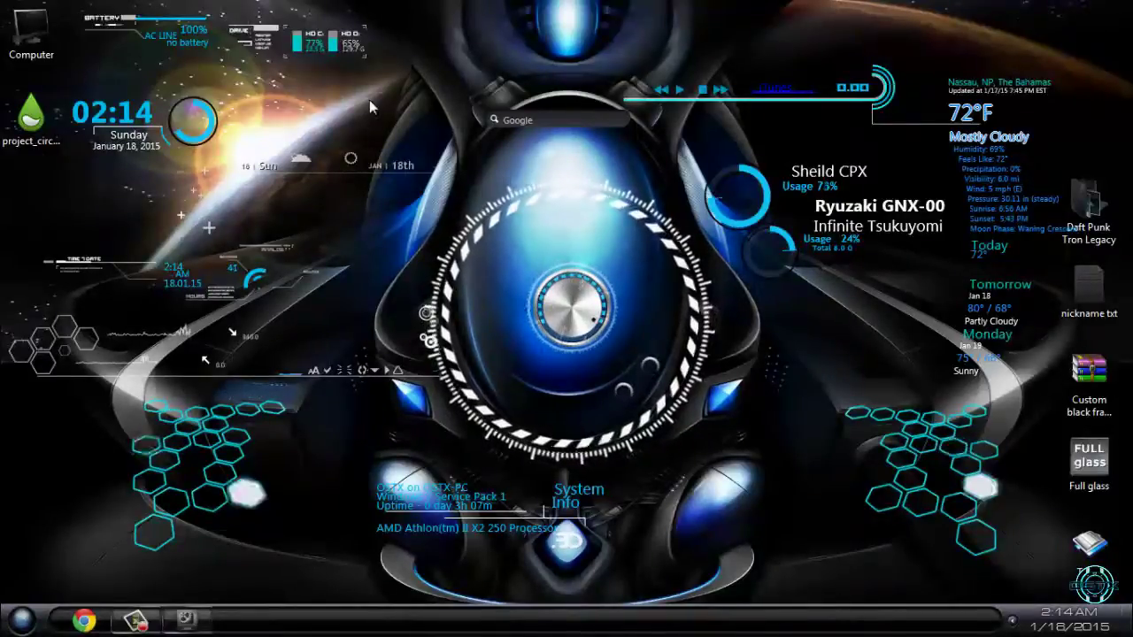
pyautogui.moveTo(522, 566)
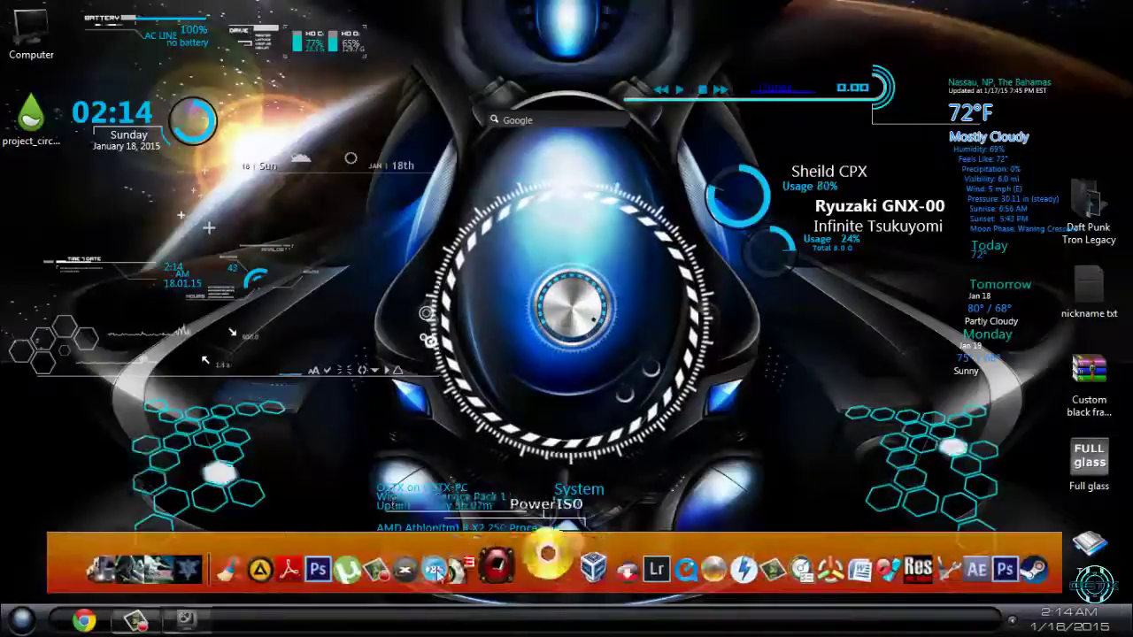
pyautogui.click(22, 619)
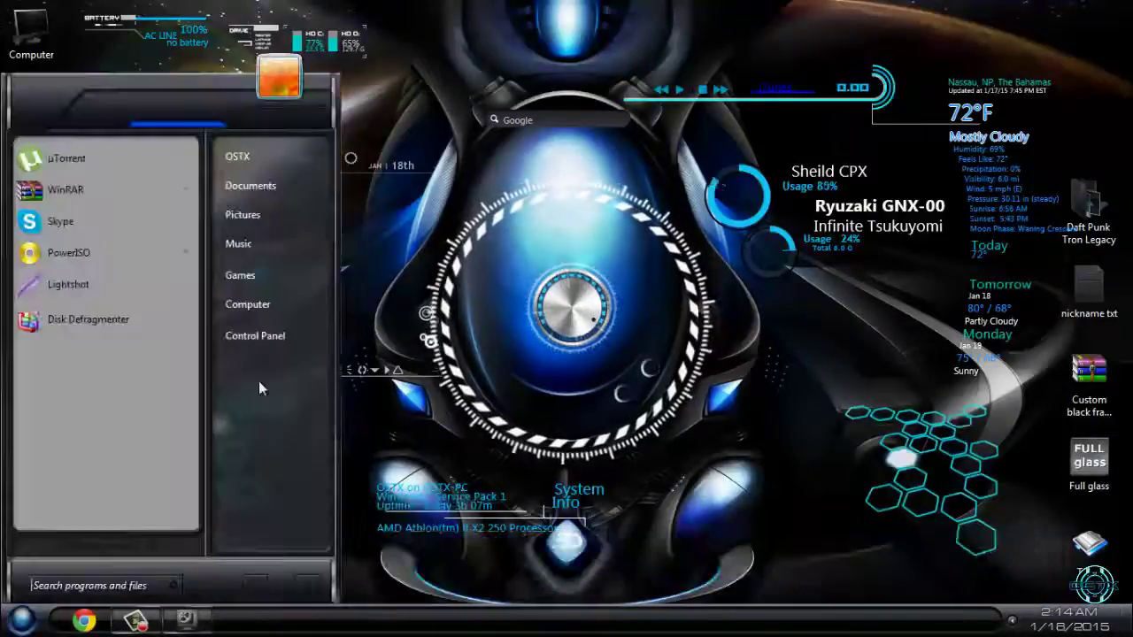
pyautogui.click(276, 305)
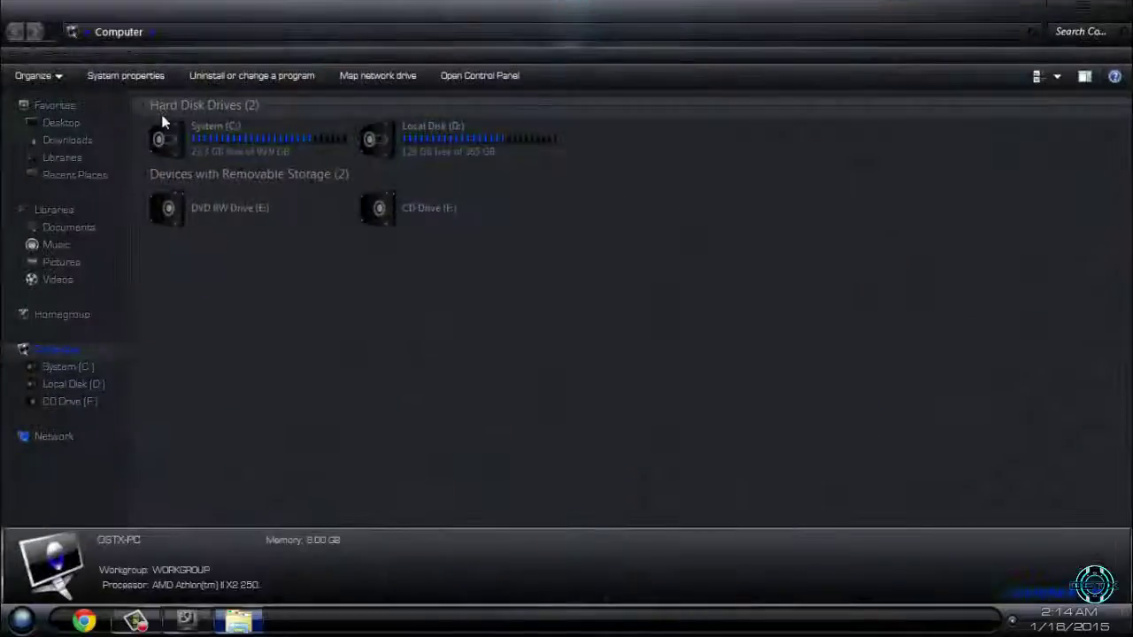
pyautogui.moveTo(328, 7); pyautogui.dragTo(378, 36)
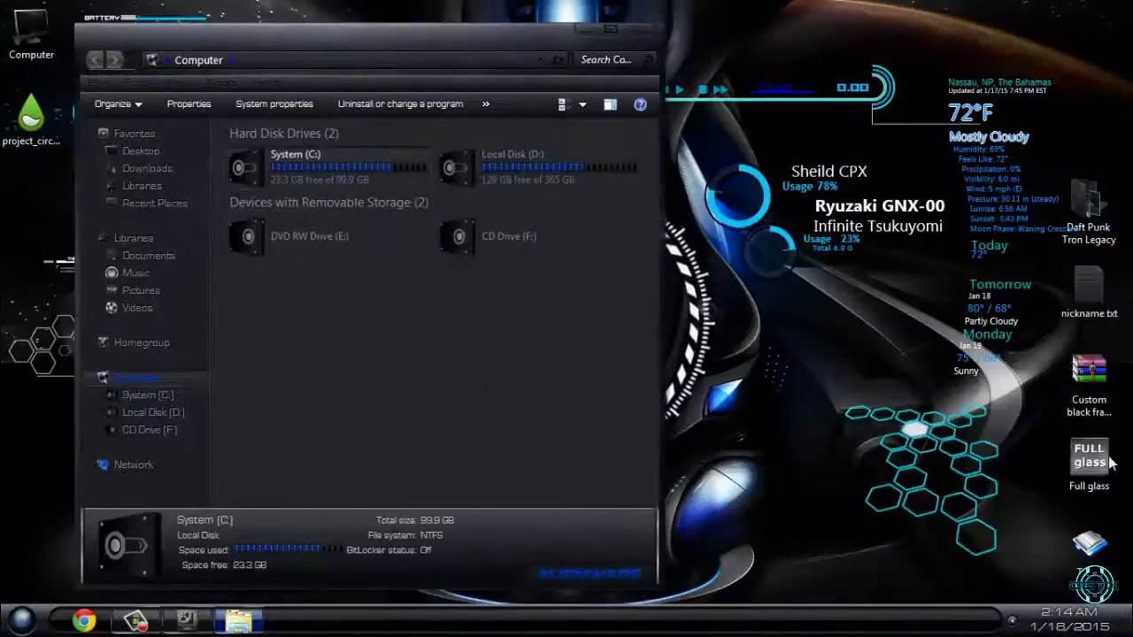
pyautogui.click(637, 31)
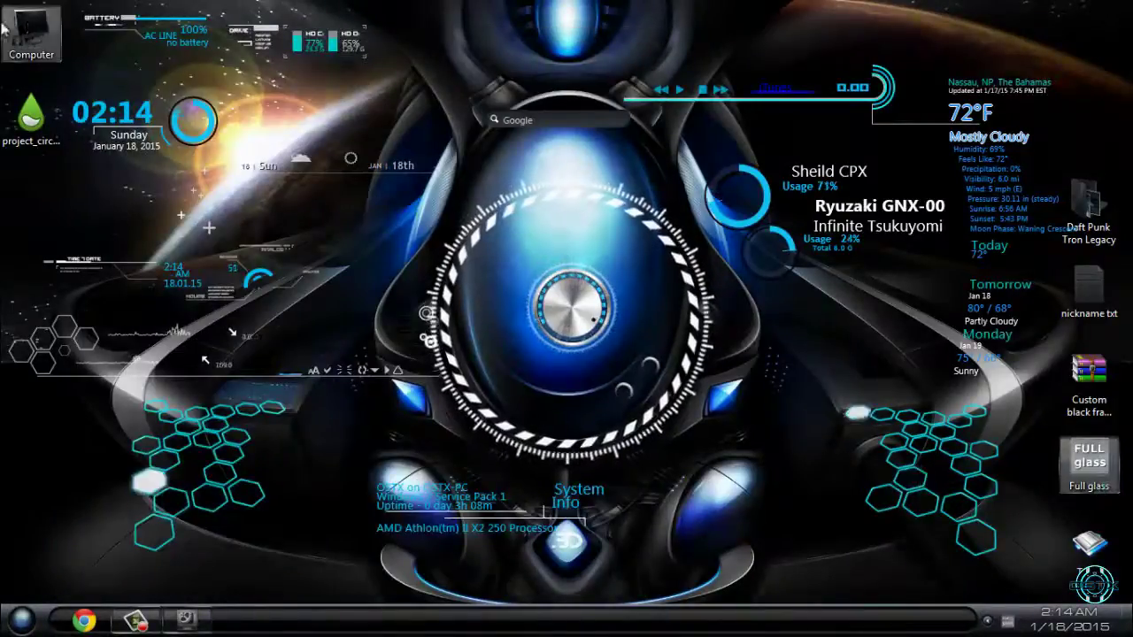
pyautogui.doubleClick(26, 30)
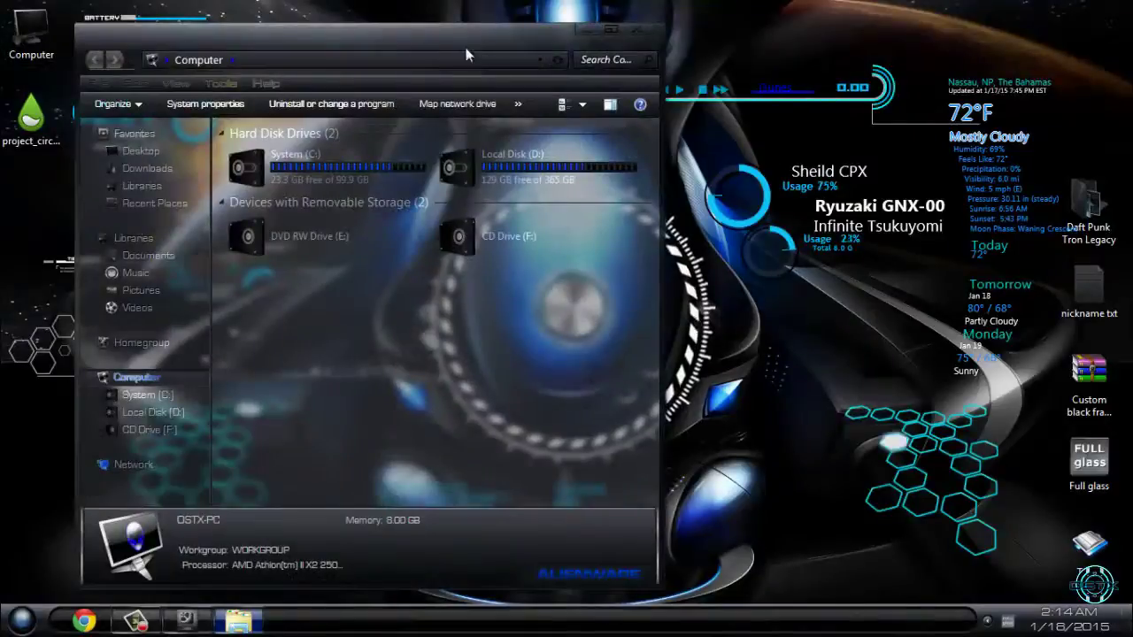
pyautogui.moveTo(466, 53); pyautogui.dragTo(871, 37)
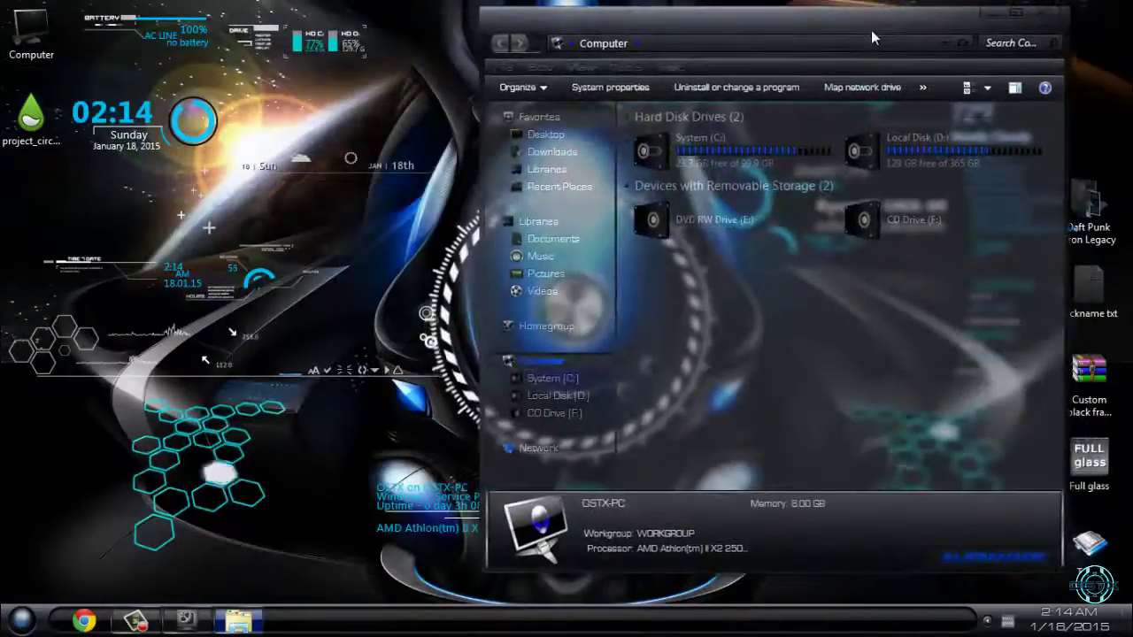
pyautogui.hotkey('alt', 'F4')
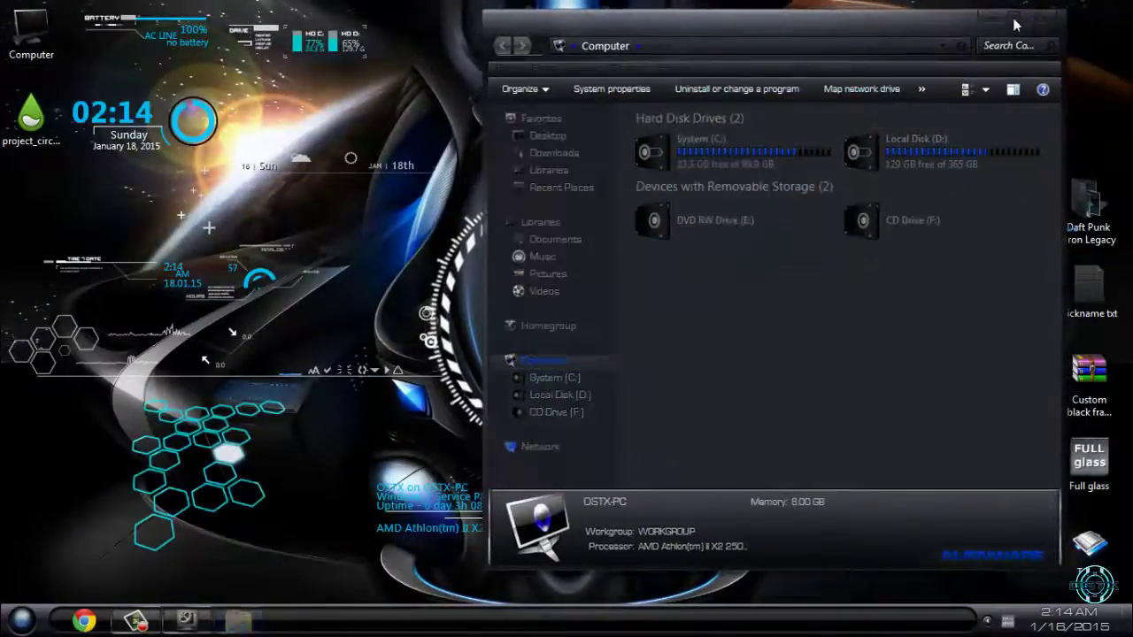